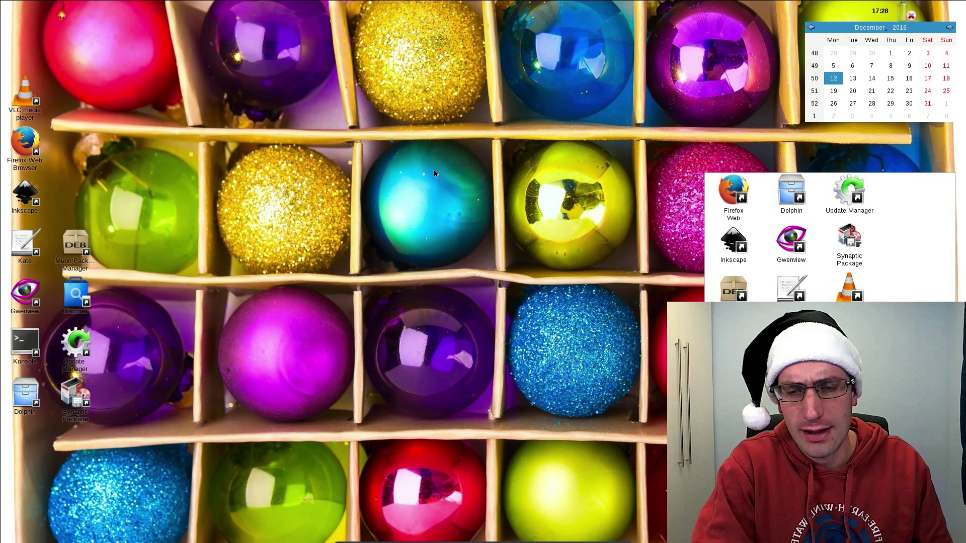
Launch Konsole by searching 'ter' in the application launcher.
click(66, 15)
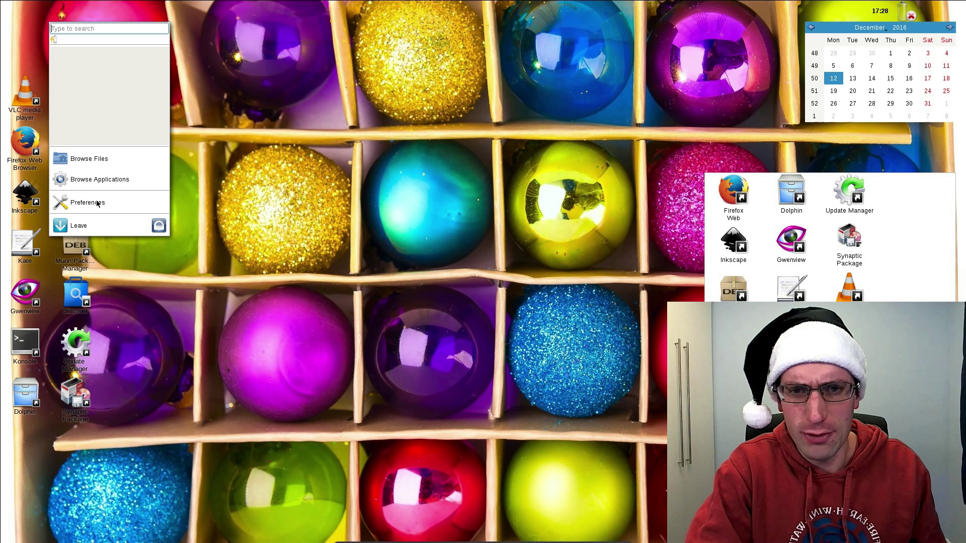
text(ter)
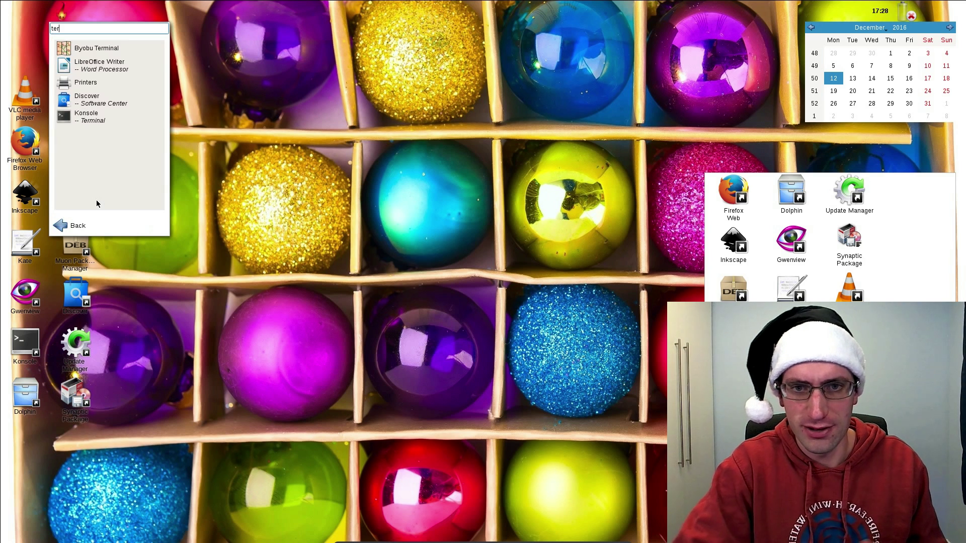
click(90, 114)
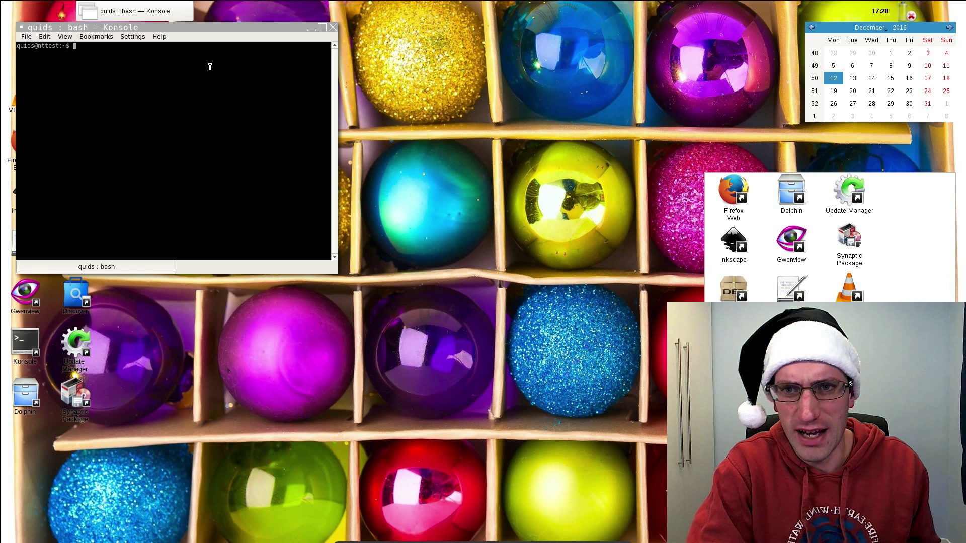
Run free -m in Konsole to show memory usage in megabytes (3951 total).
mouse_move(214, 28)
mouse_down()
mouse_move(231, 36)
mouse_move(297, 127)
mouse_move(225, 48)
mouse_move(220, 25)
mouse_up()
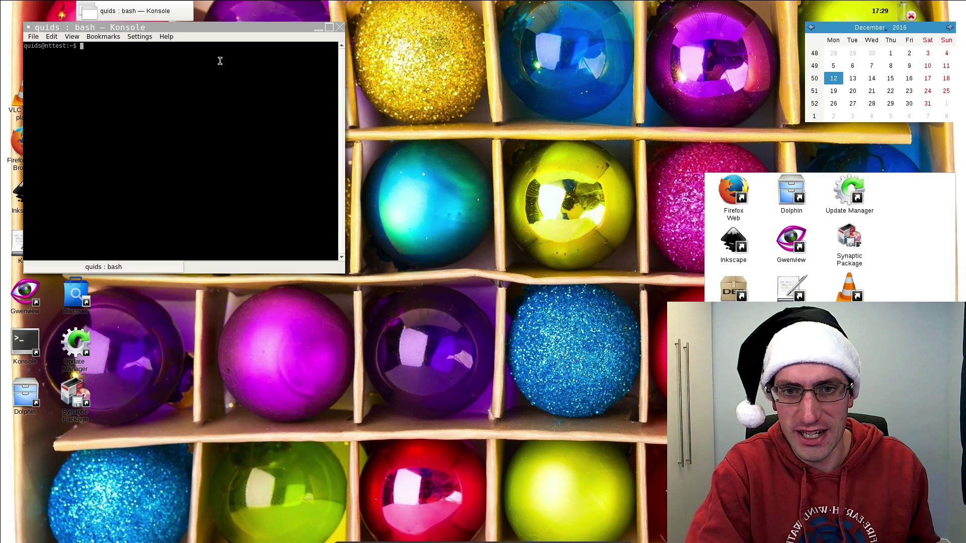
text(free -m)
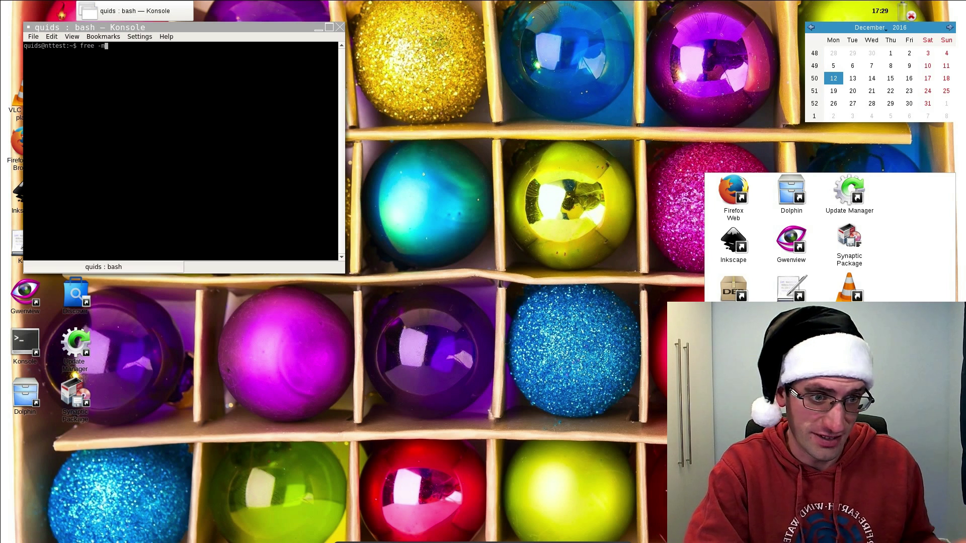
key(Return)
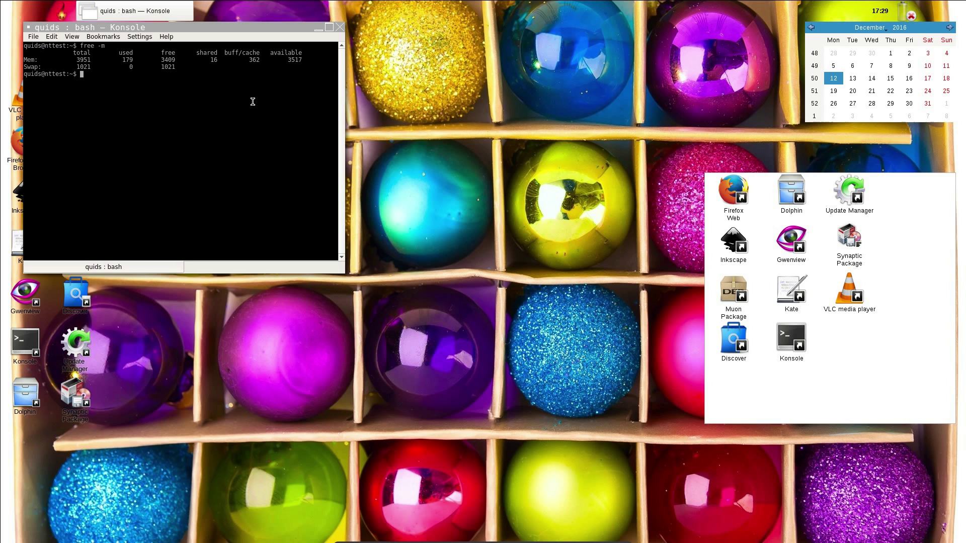
Move, maximize and restore the terminal, toggle its focus, then close it.
drag(277, 28, 408, 116)
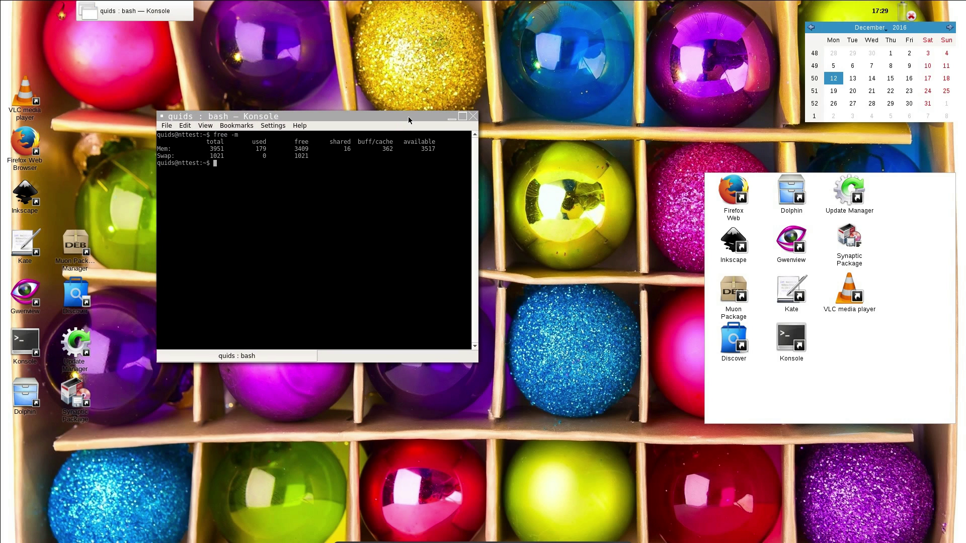
click(462, 118)
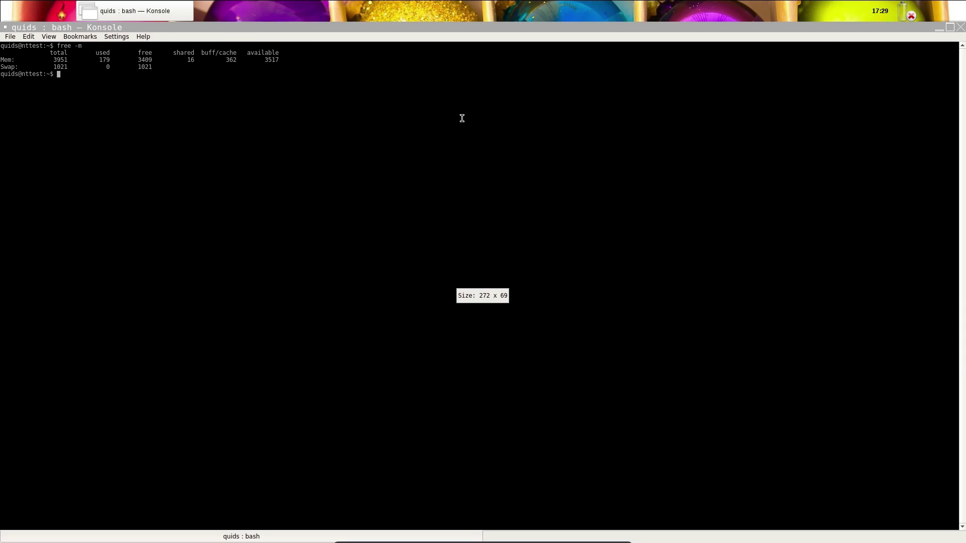
click(950, 28)
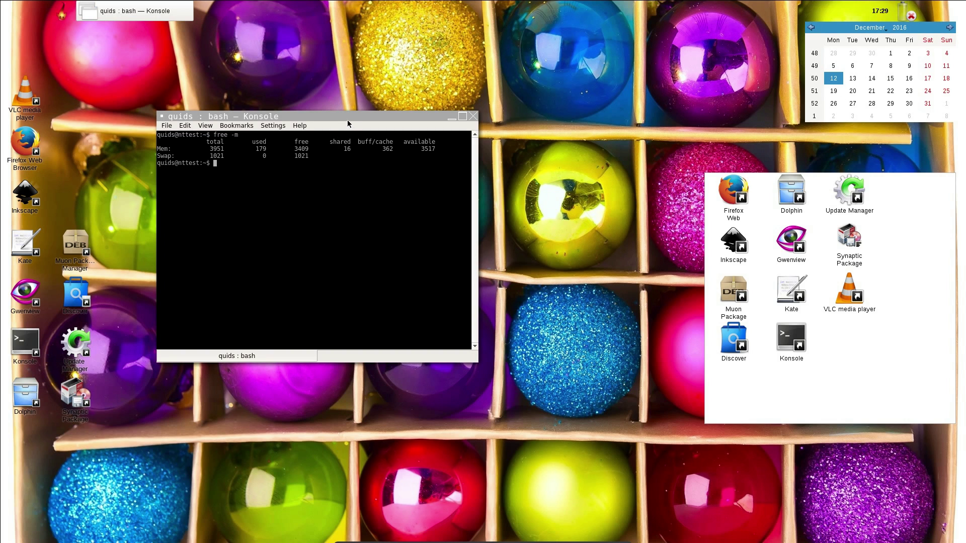
drag(348, 116, 199, 28)
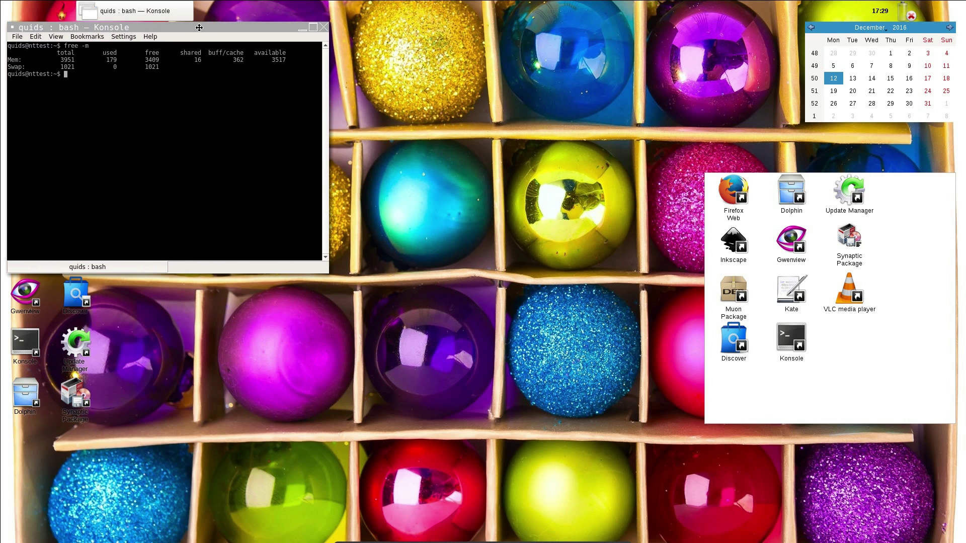
click(235, 17)
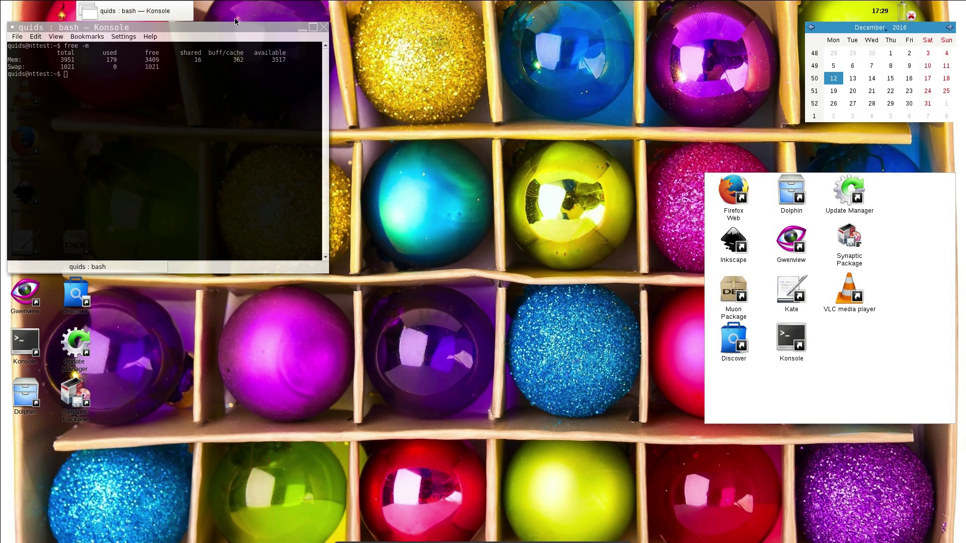
click(228, 27)
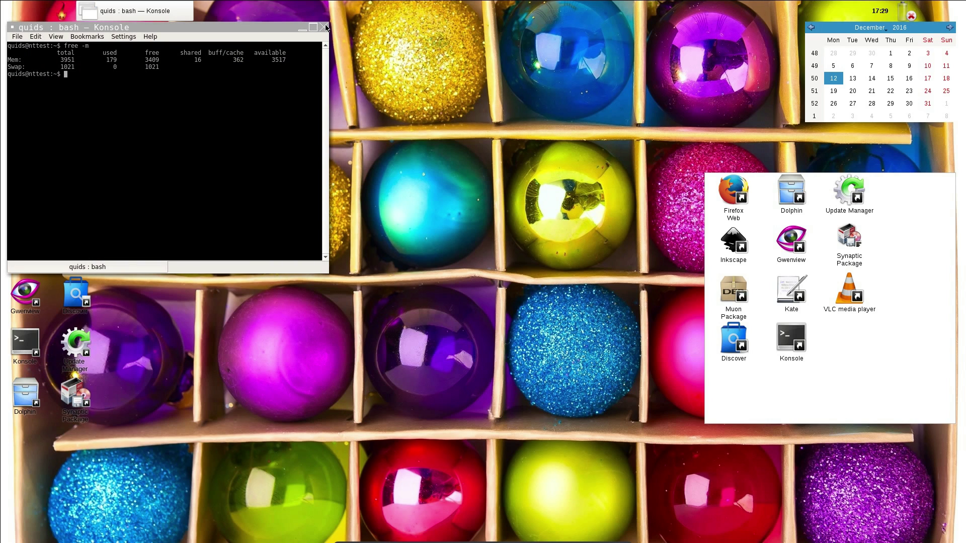
click(323, 27)
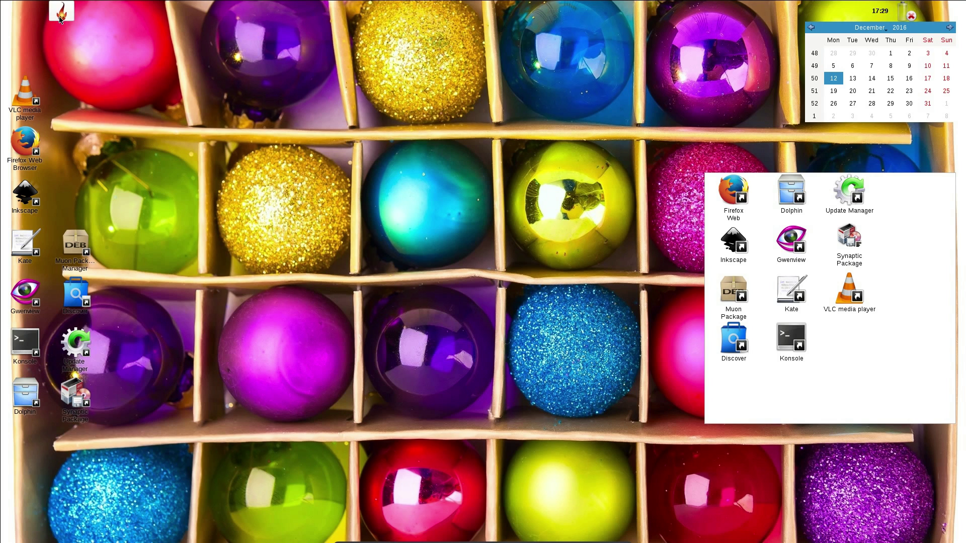
Open the launcher, view the clock's calendar popup, then return to the launcher menu.
click(49, 21)
click(879, 11)
click(50, 21)
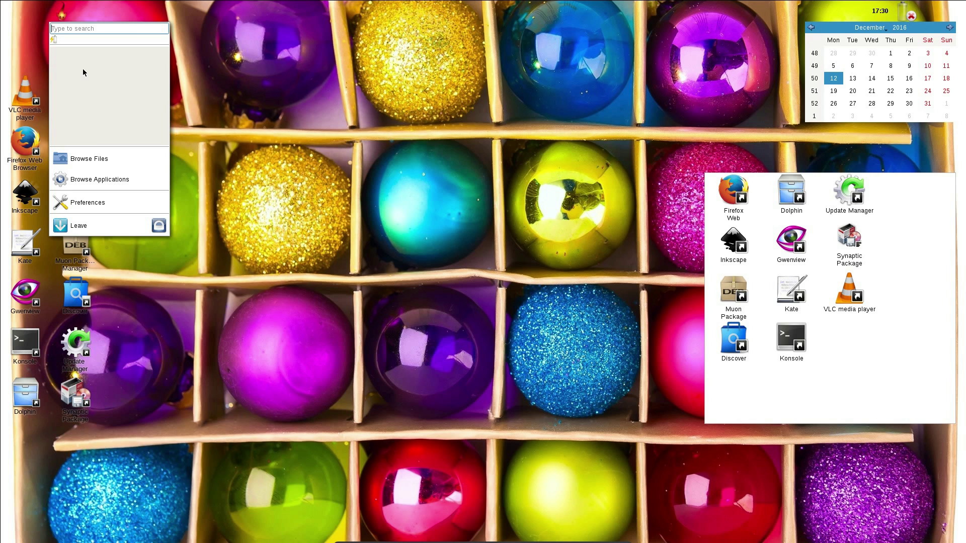
Search the launcher for 'f' and view the LibreOffice component choices, then reset the search.
text(fi)
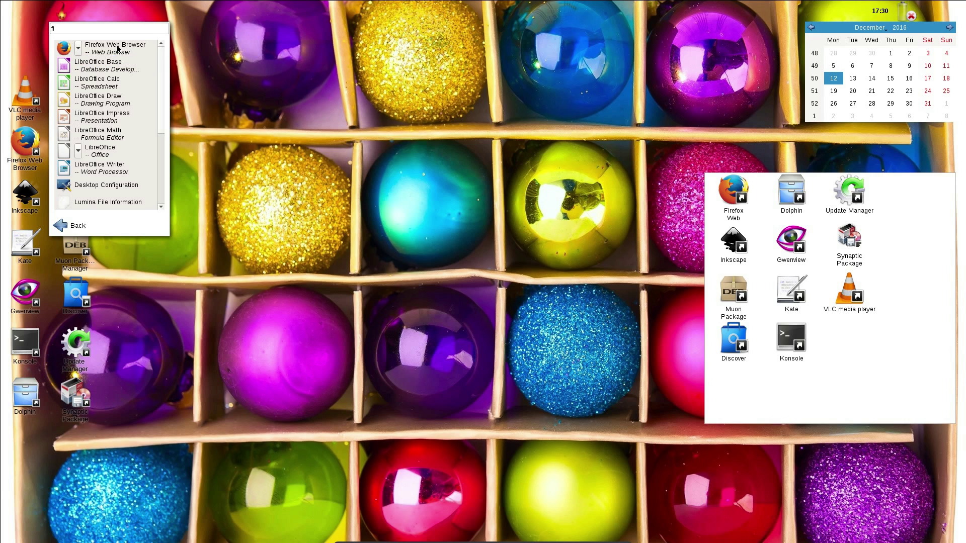
click(79, 150)
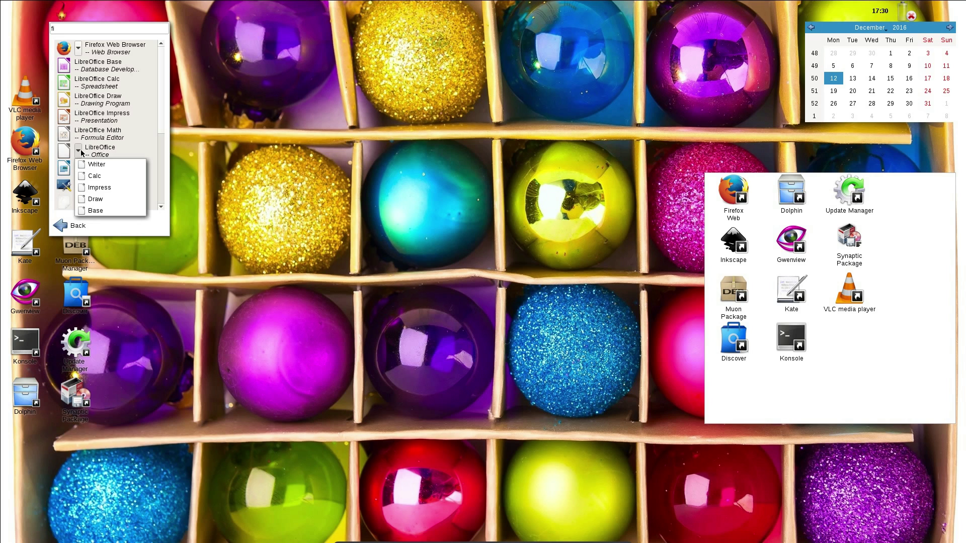
key(Escape)
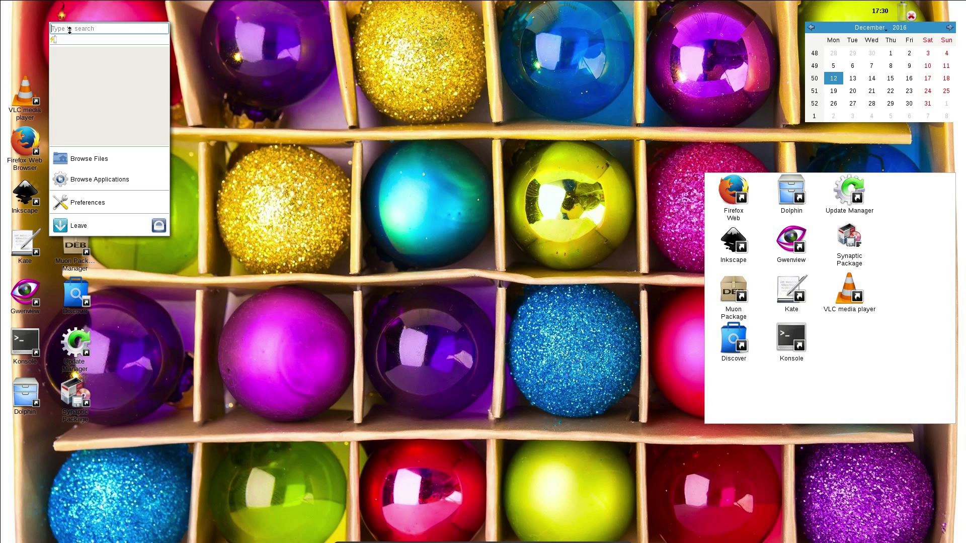
Browse installed applications, toggling category grouping on and off, then go back.
click(92, 180)
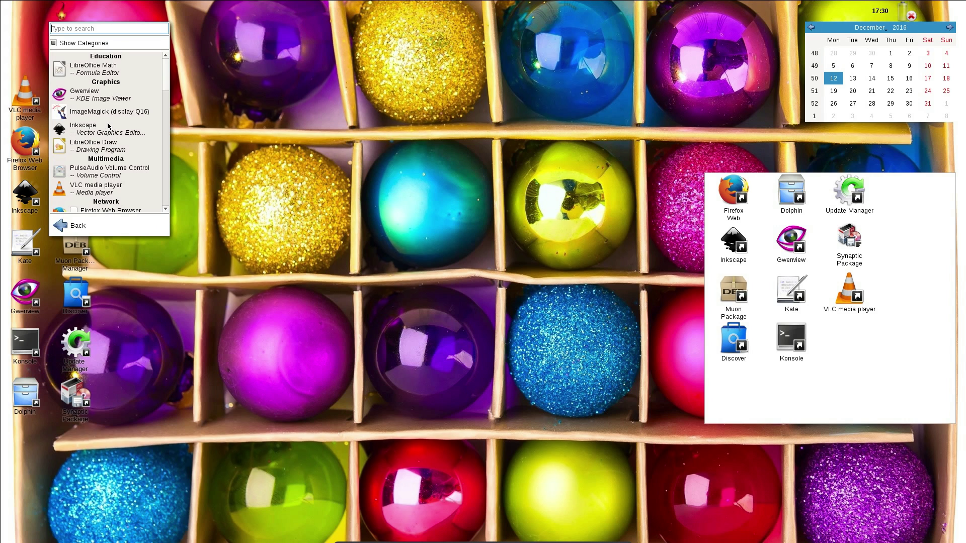
click(73, 43)
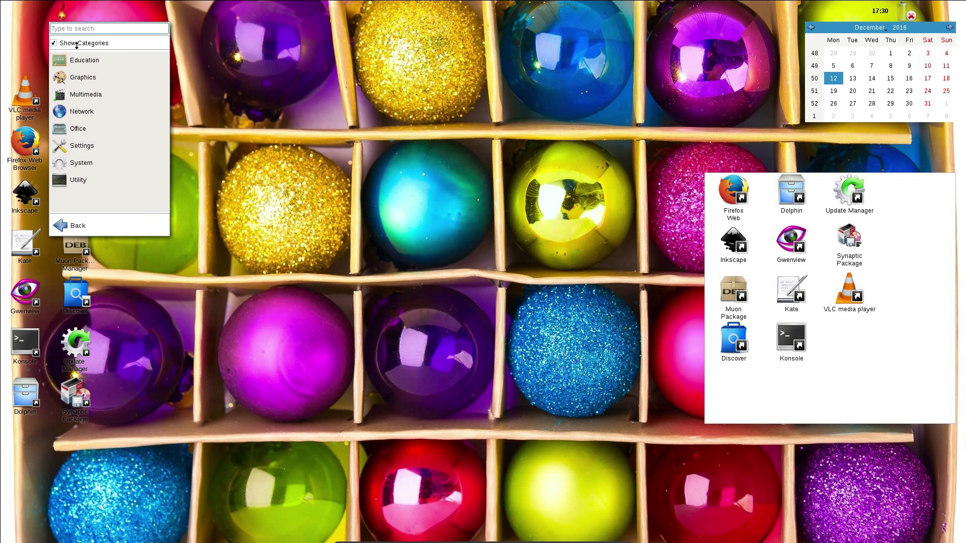
click(54, 43)
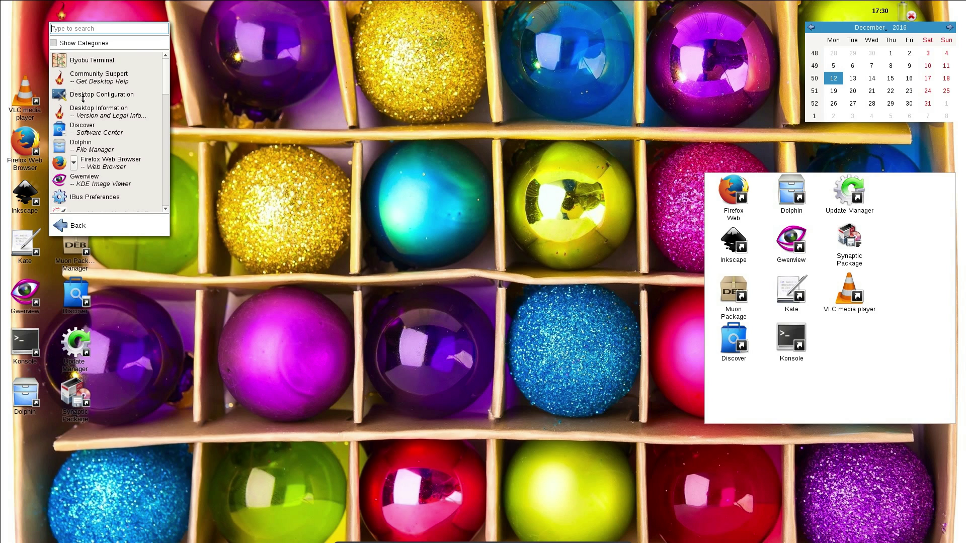
click(70, 229)
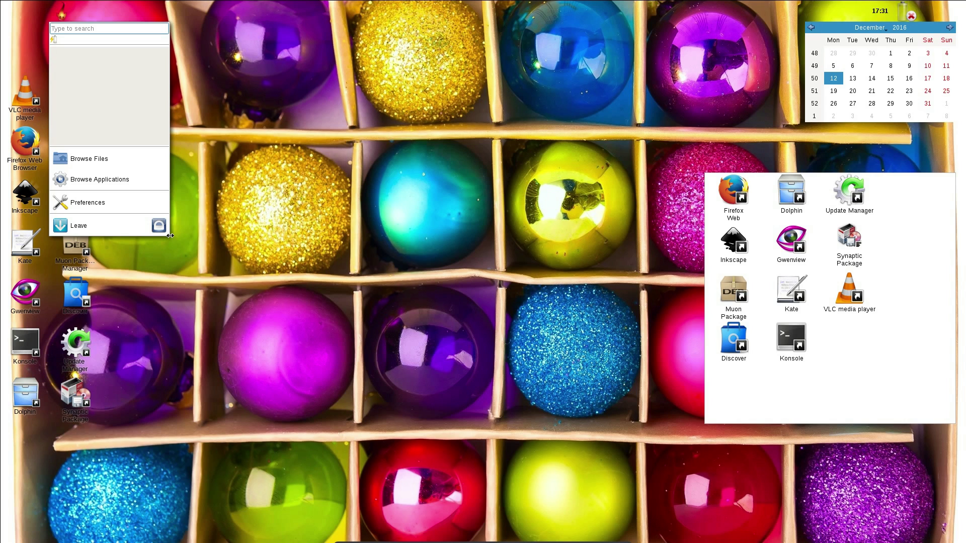
Drag the launcher edge to widen the menu, and look at its Preferences page.
drag(170, 236, 181, 191)
click(88, 154)
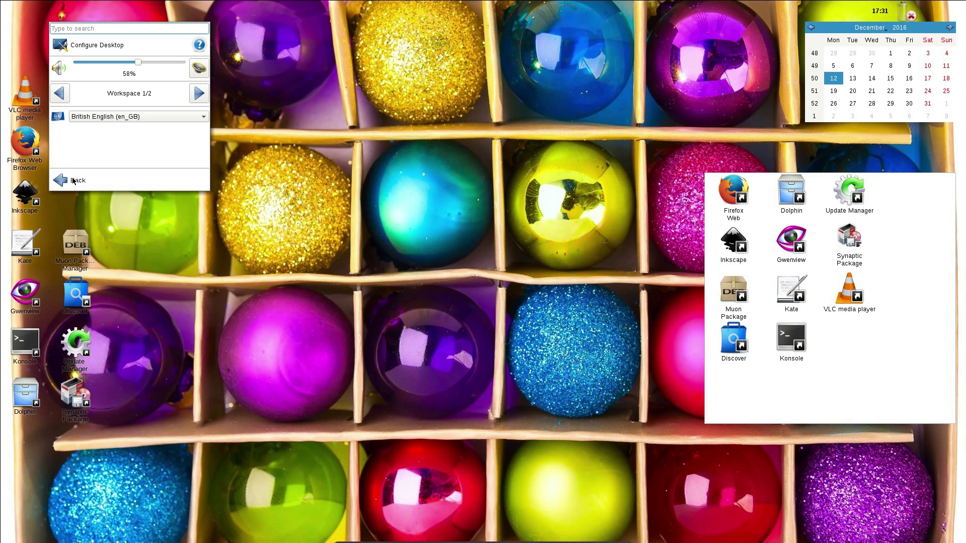
click(73, 181)
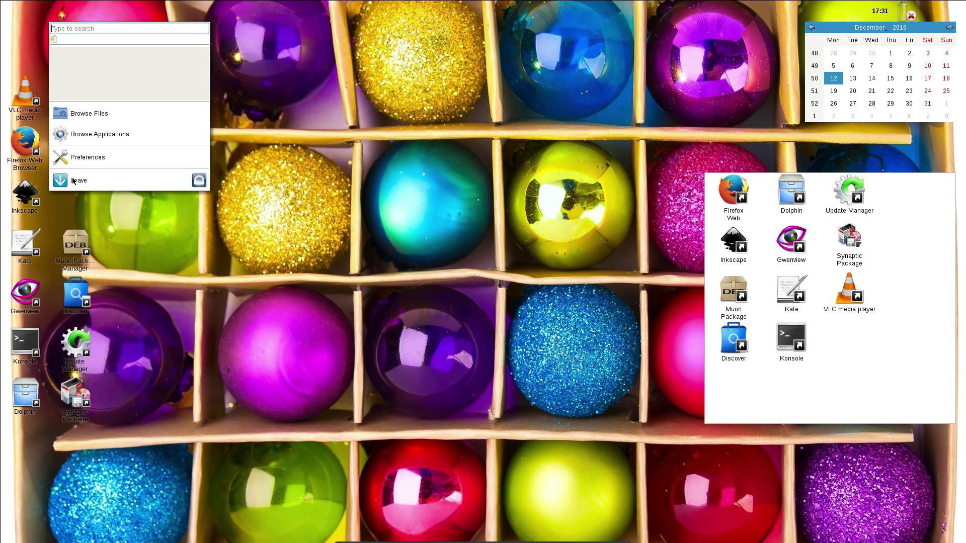
Close the launcher and pick from the desktop's right-click menu, dismissing the application chooser.
click(353, 197)
right_click(365, 166)
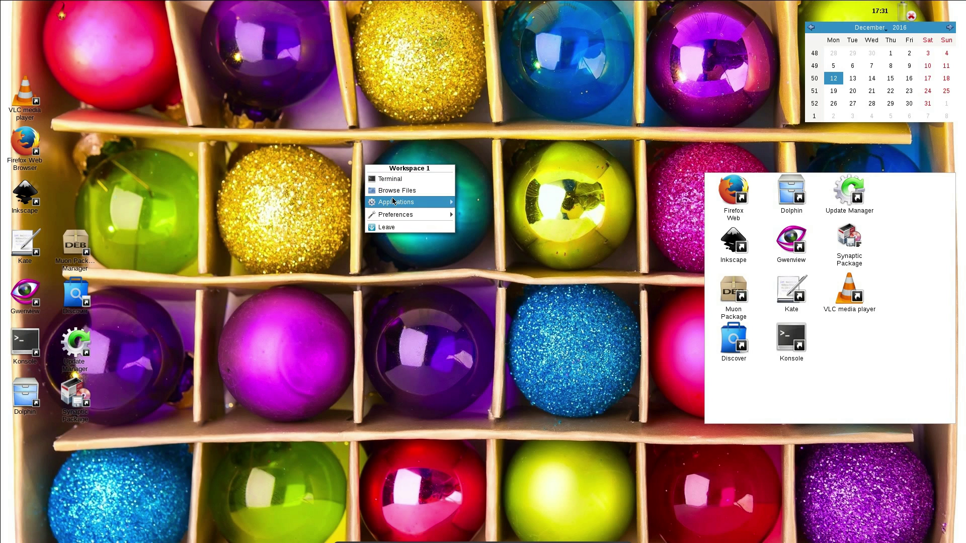
mouse_move(393, 201)
mouse_move(512, 241)
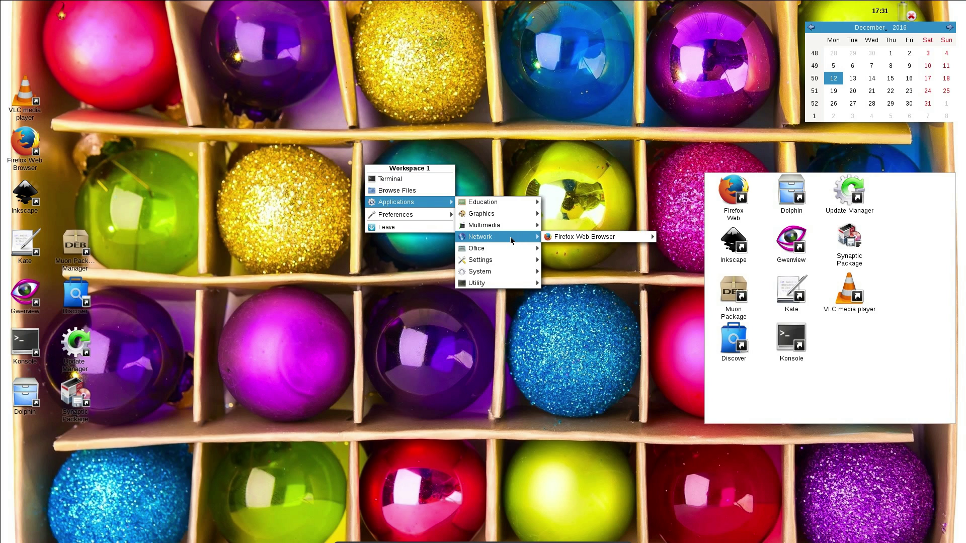
click(408, 179)
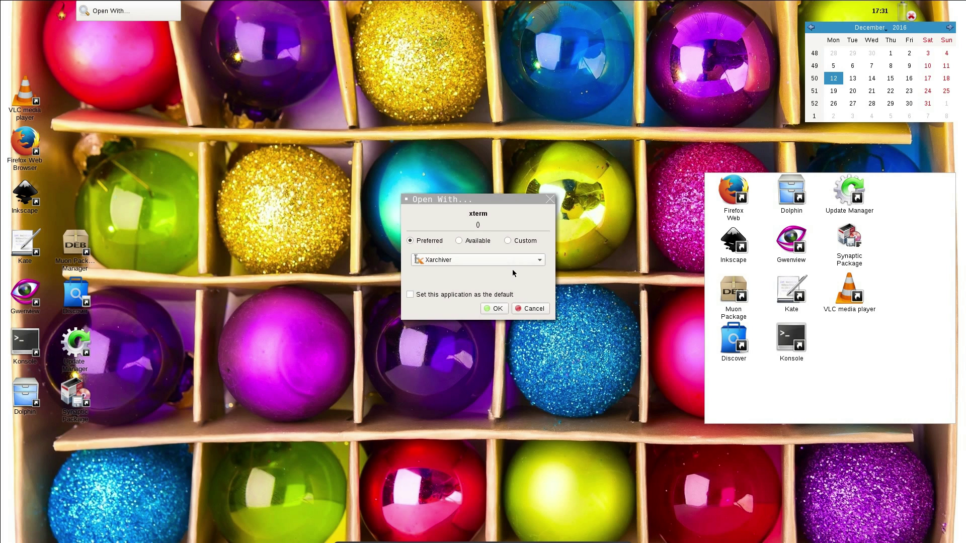
click(532, 309)
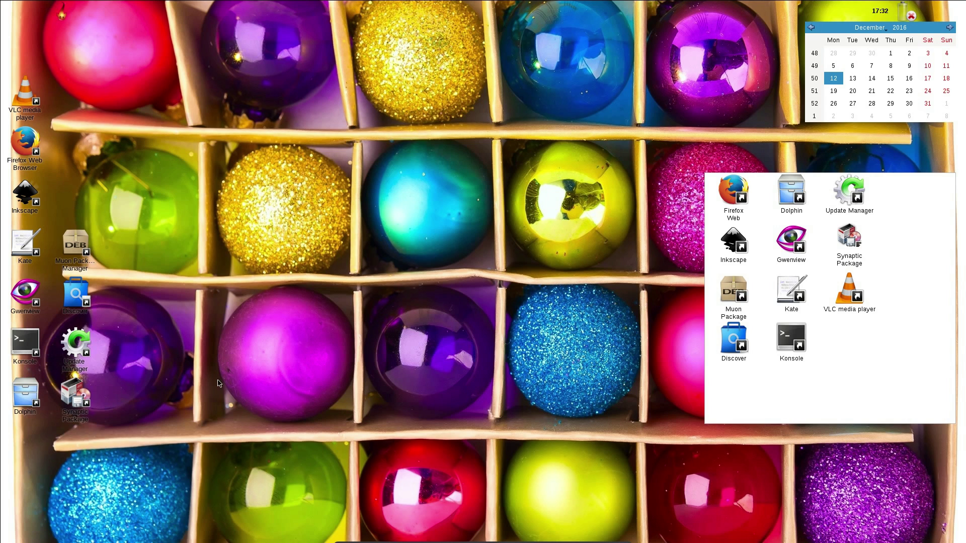
Remove the Update Manager and Discover shortcuts and the right-hand shortcut panel from the desktop.
right_click(74, 355)
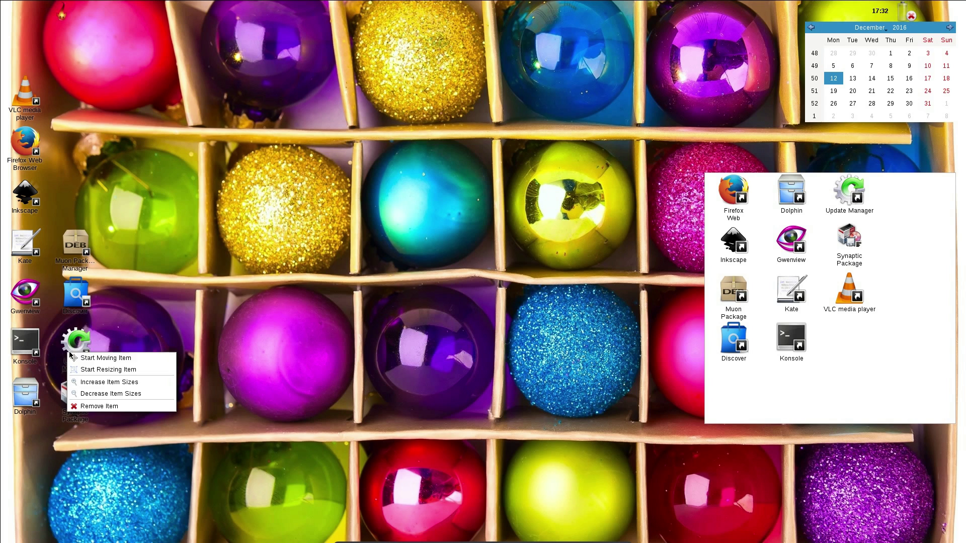
click(105, 407)
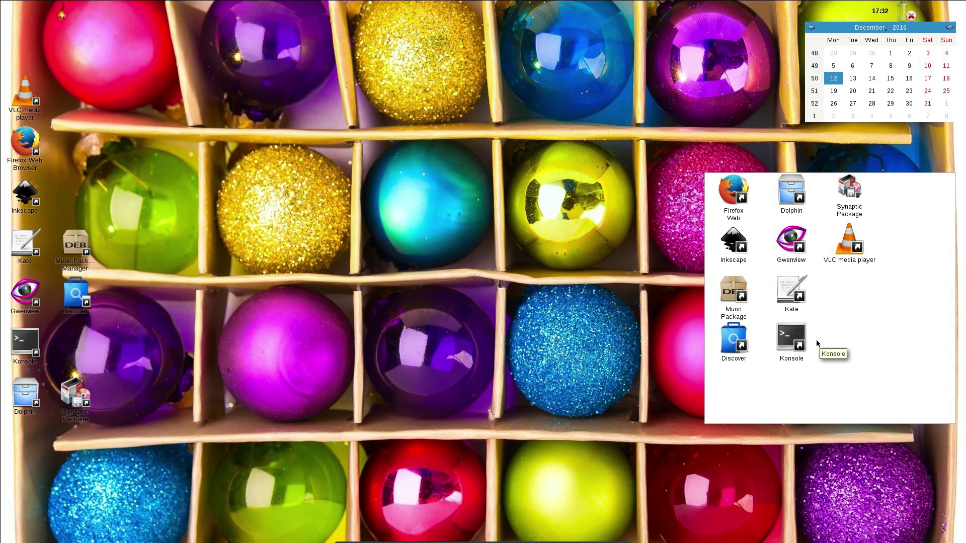
right_click(735, 338)
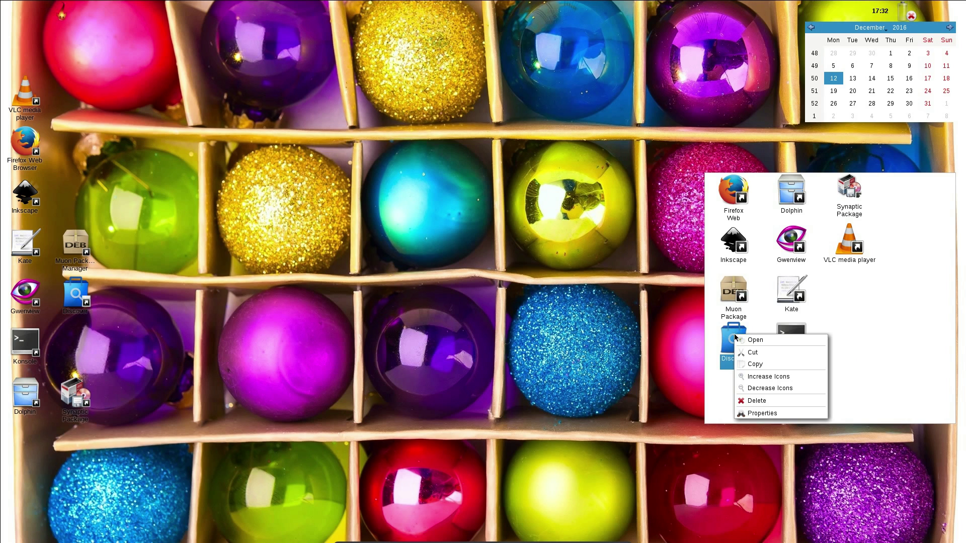
click(769, 402)
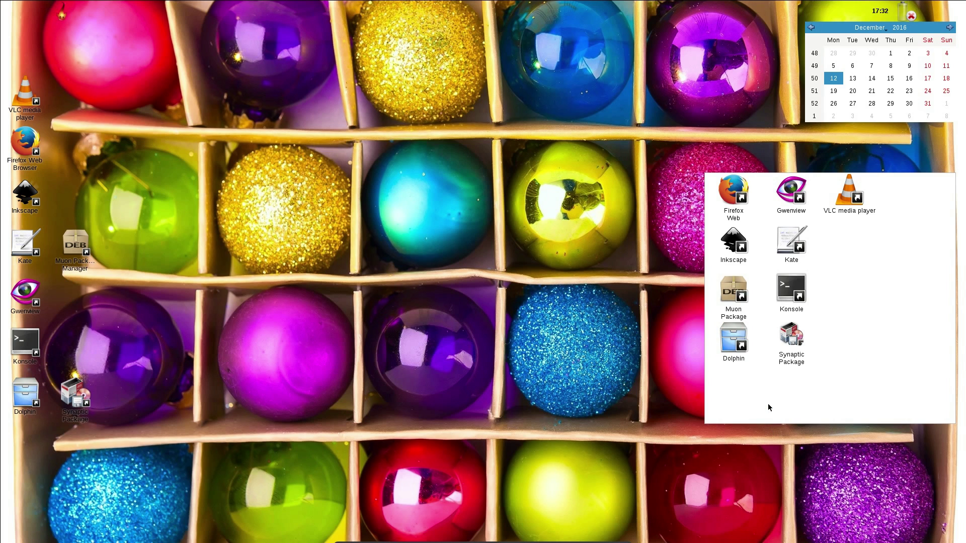
right_click(840, 387)
click(876, 443)
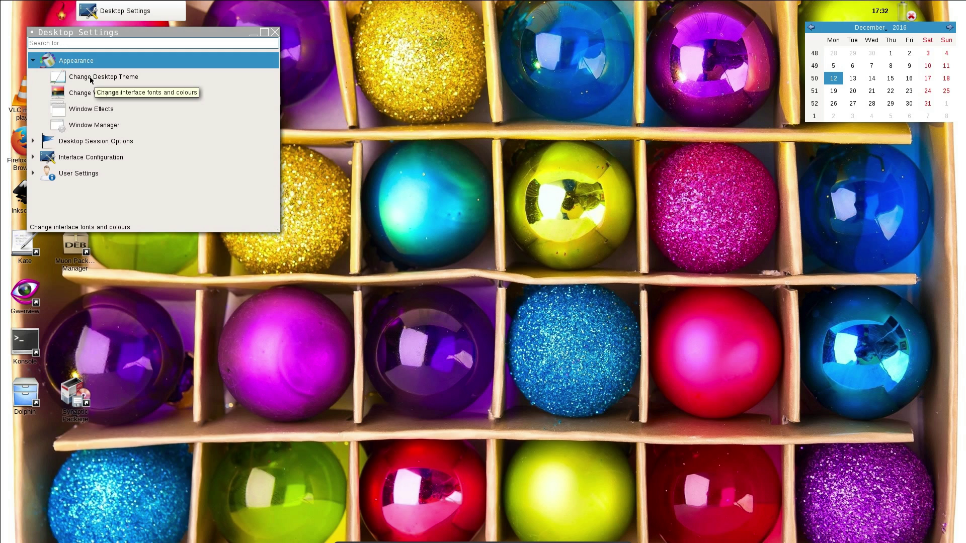
Check the icon pack list in Desktop Theme, keeping oxygen, then go to Window Effects.
click(91, 76)
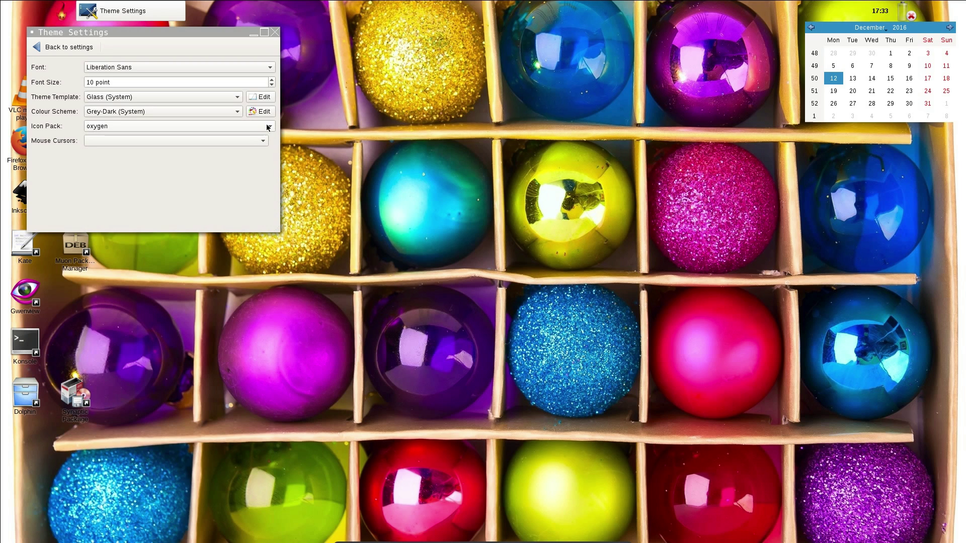
click(269, 127)
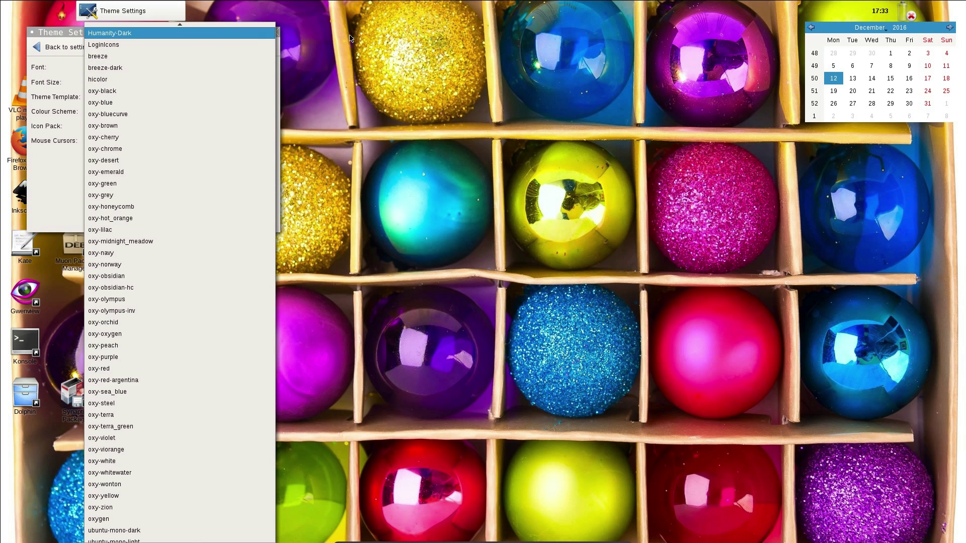
click(264, 10)
click(60, 47)
click(65, 106)
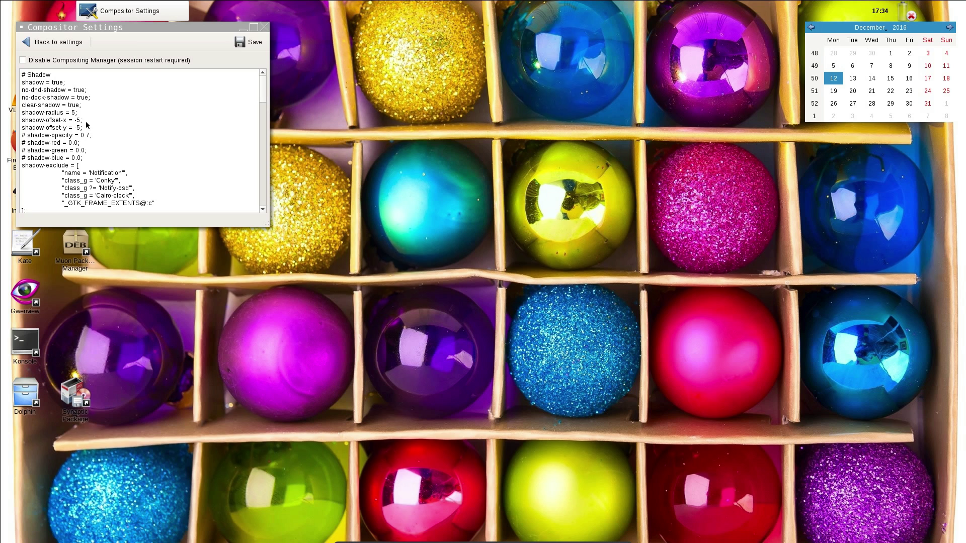
Scroll through the compositor shadow settings, then go to the Window Manager settings.
scroll(88, 133, down, 6)
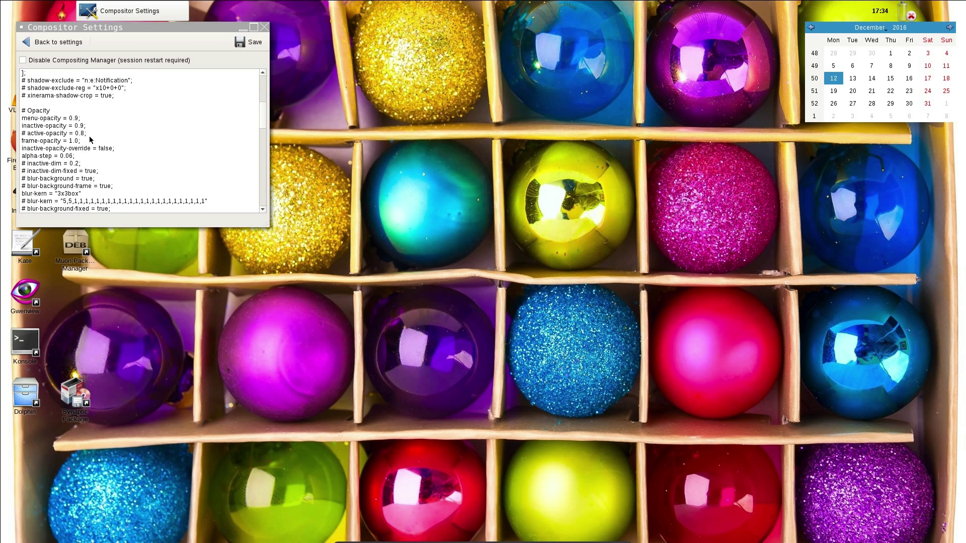
scroll(90, 141, down, 3)
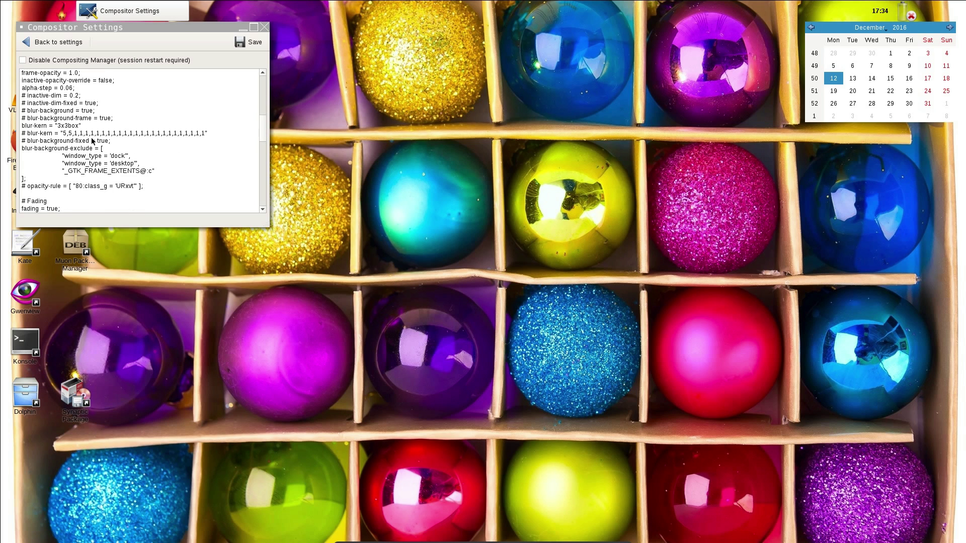
drag(261, 129, 273, 217)
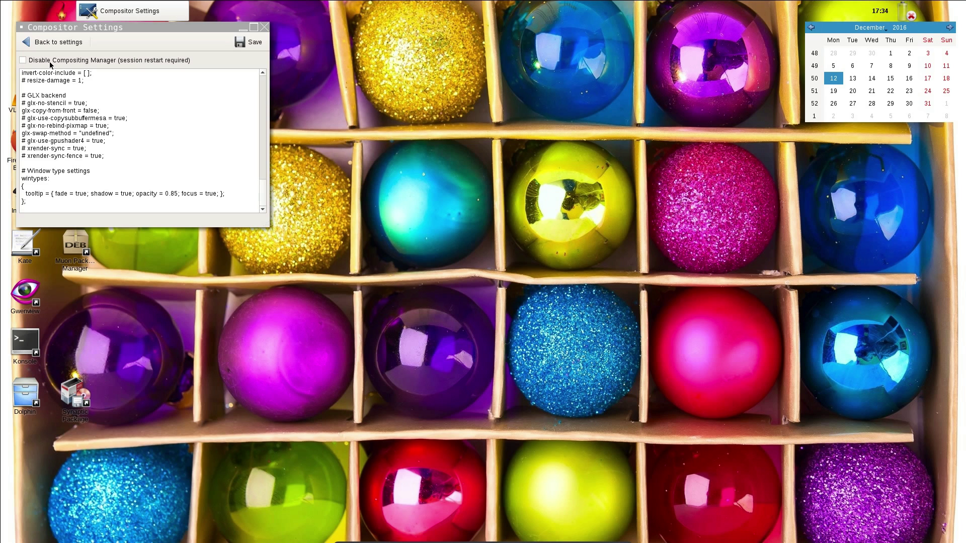
click(50, 42)
click(147, 121)
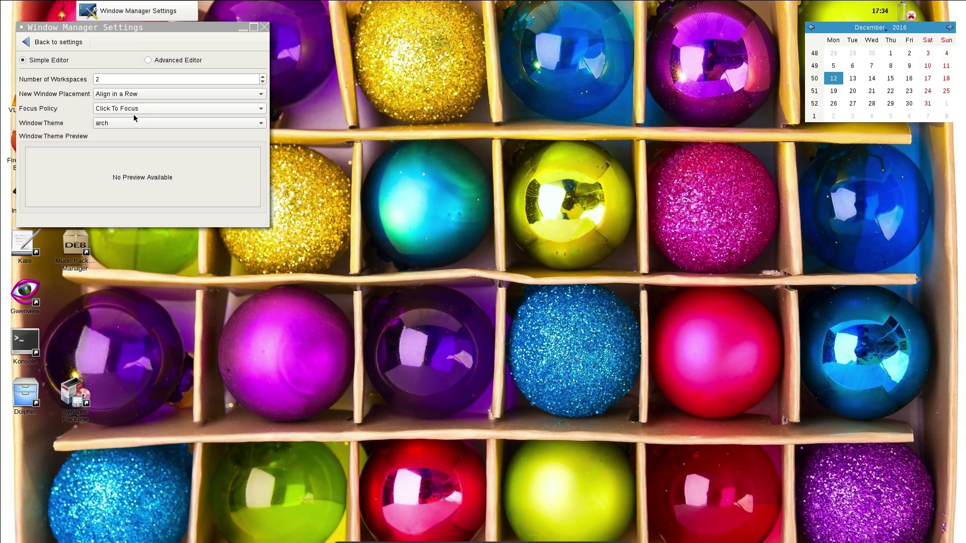
Set the window theme to ubuntu-dark and save it.
click(114, 125)
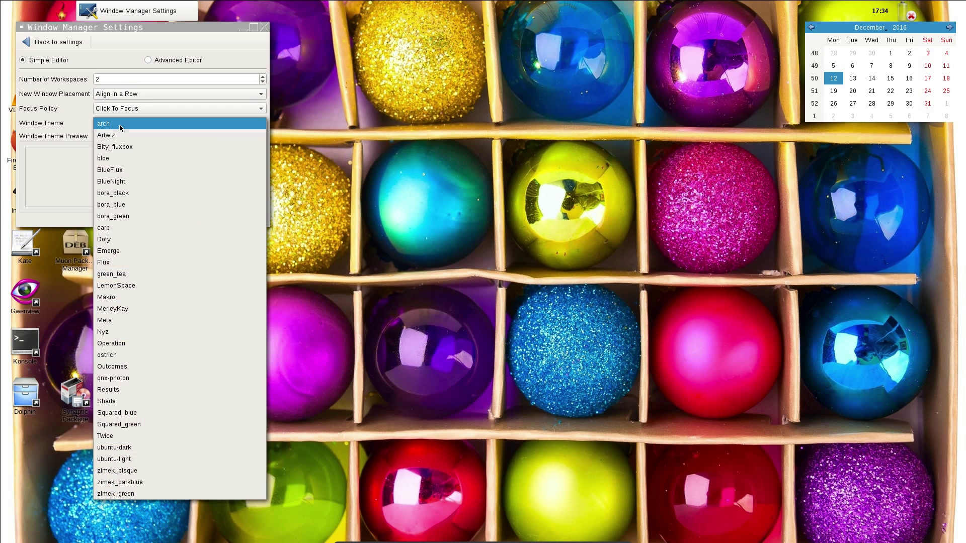
click(133, 450)
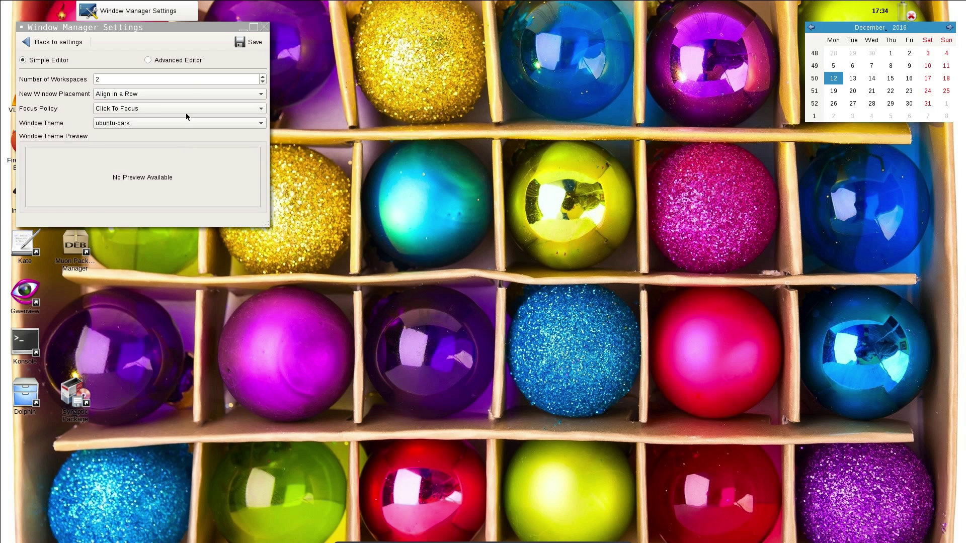
click(249, 42)
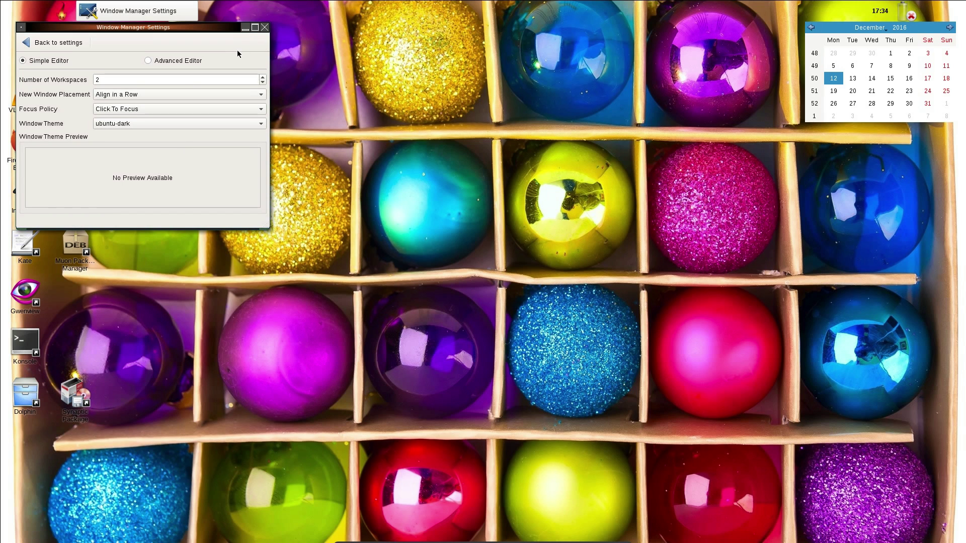
View the raw window manager settings in the Advanced Editor, then return to settings.
click(176, 60)
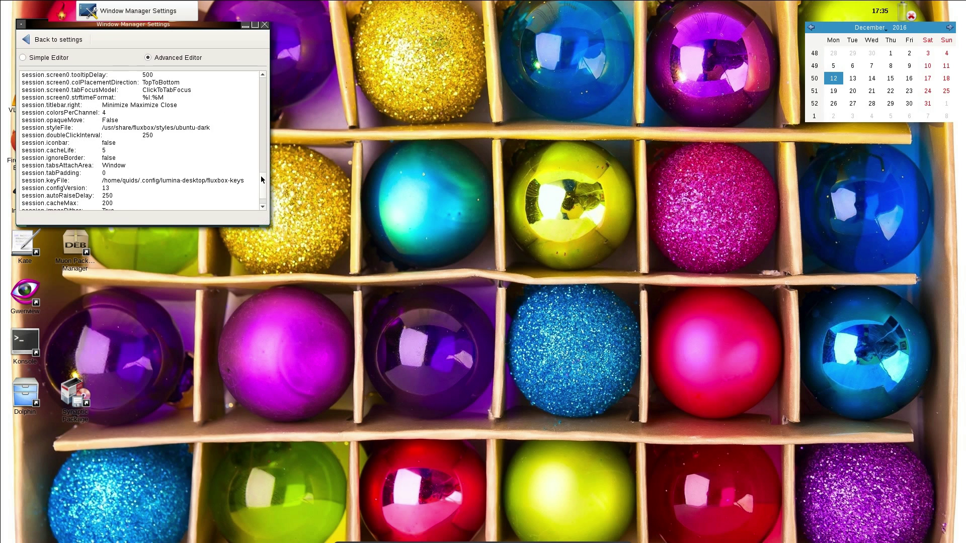
drag(262, 186, 261, 89)
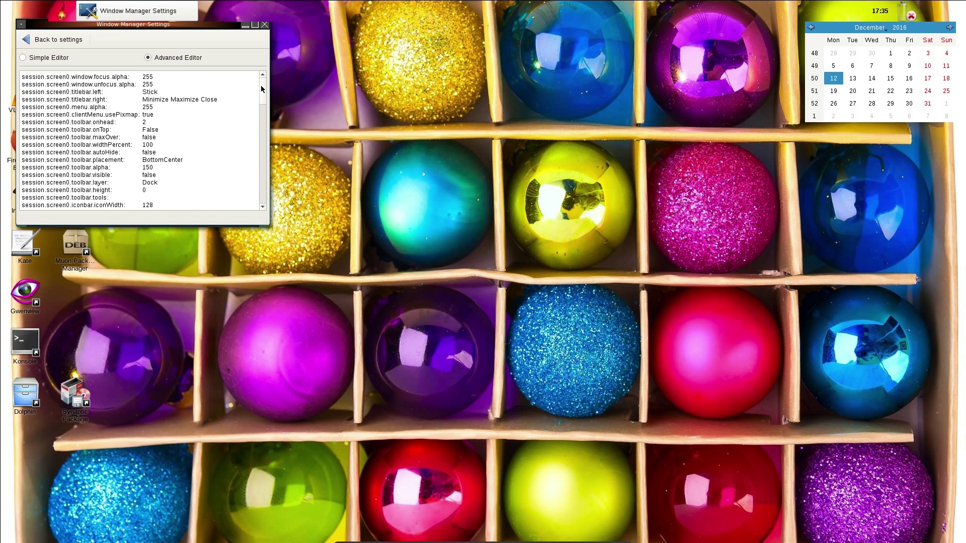
click(50, 41)
Move Panel 1 to the bottom edge, then to the left edge, and test its launcher.
click(76, 131)
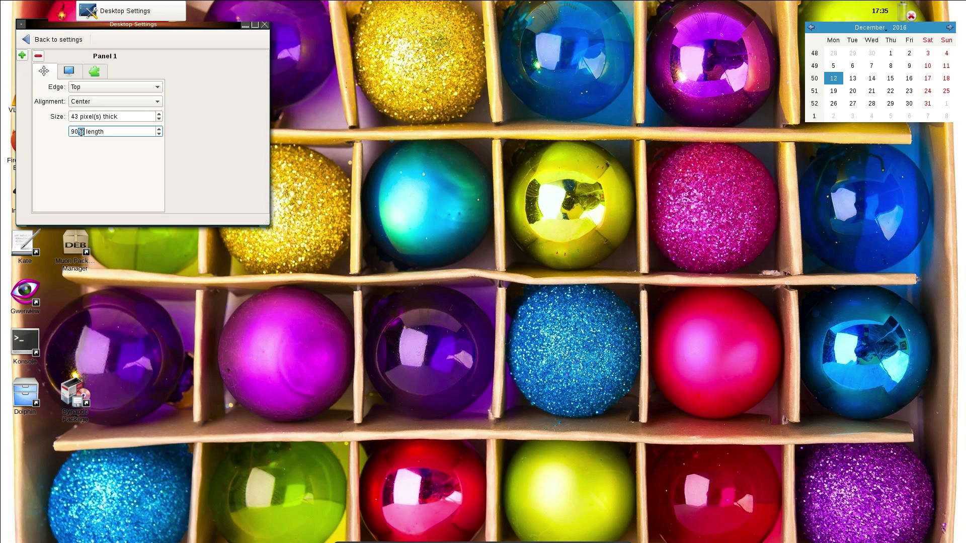
click(93, 88)
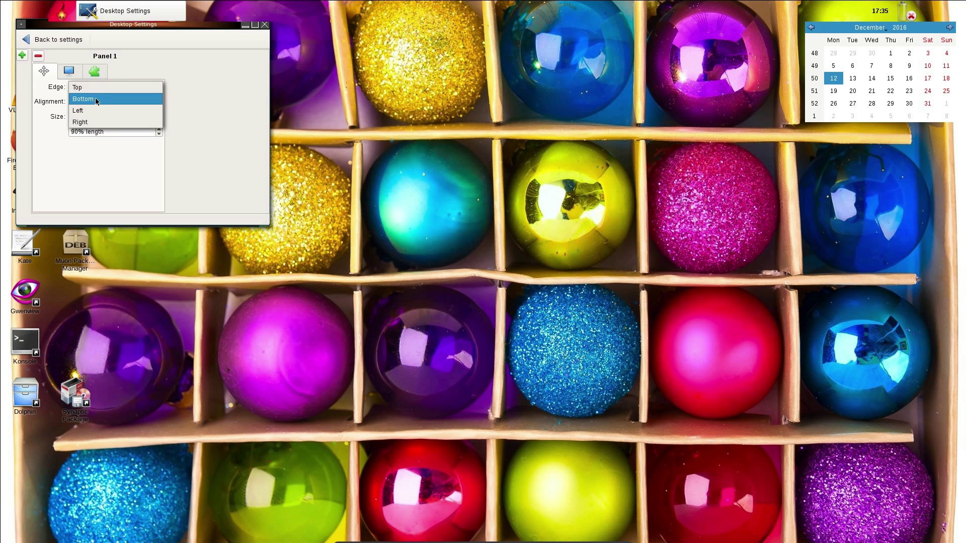
click(96, 100)
click(244, 43)
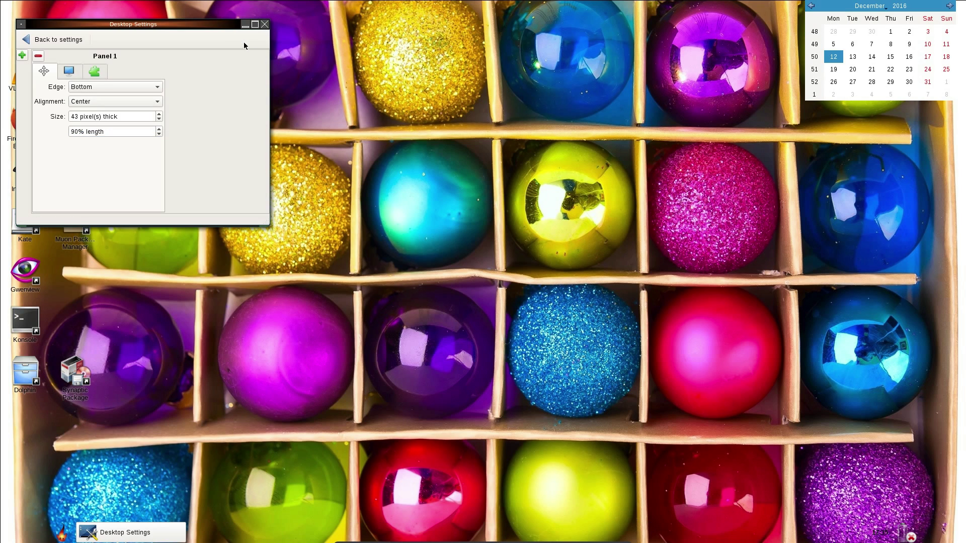
click(131, 88)
click(131, 99)
click(249, 40)
click(13, 47)
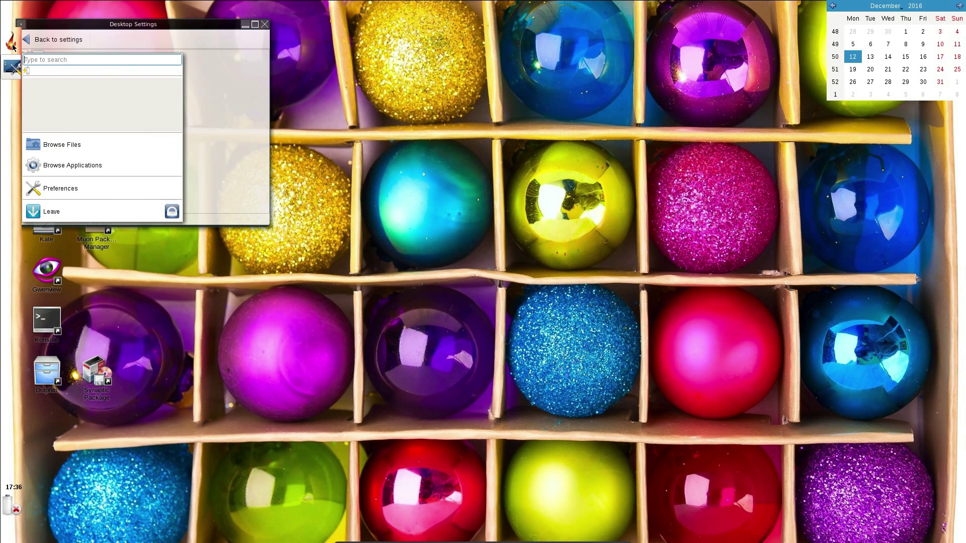
click(13, 47)
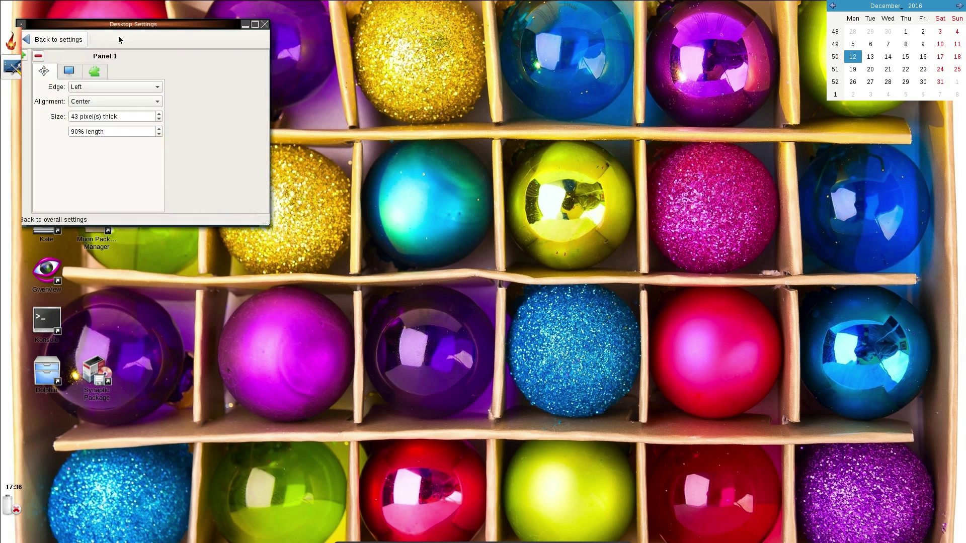
Browse the available applets for Panel 1 without adding one, then return to the settings list.
click(87, 72)
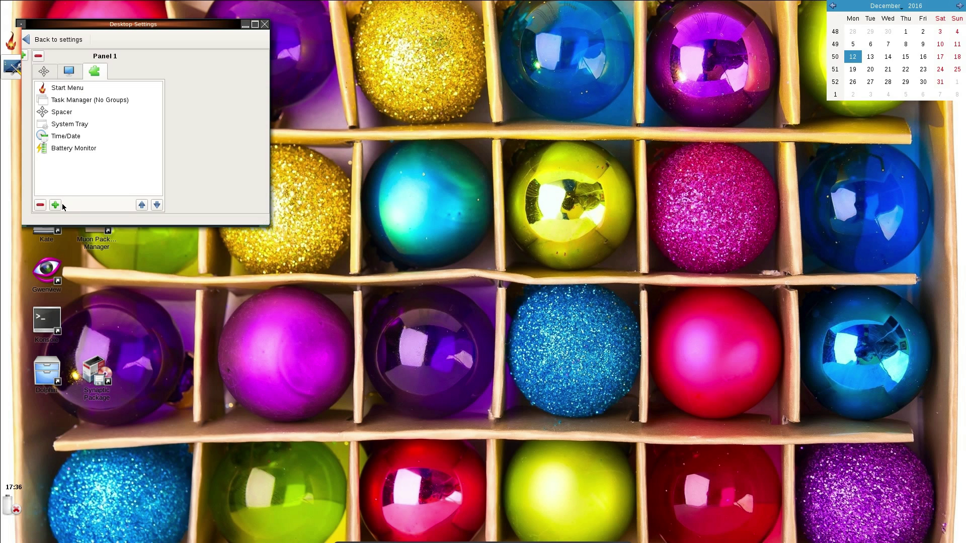
click(60, 204)
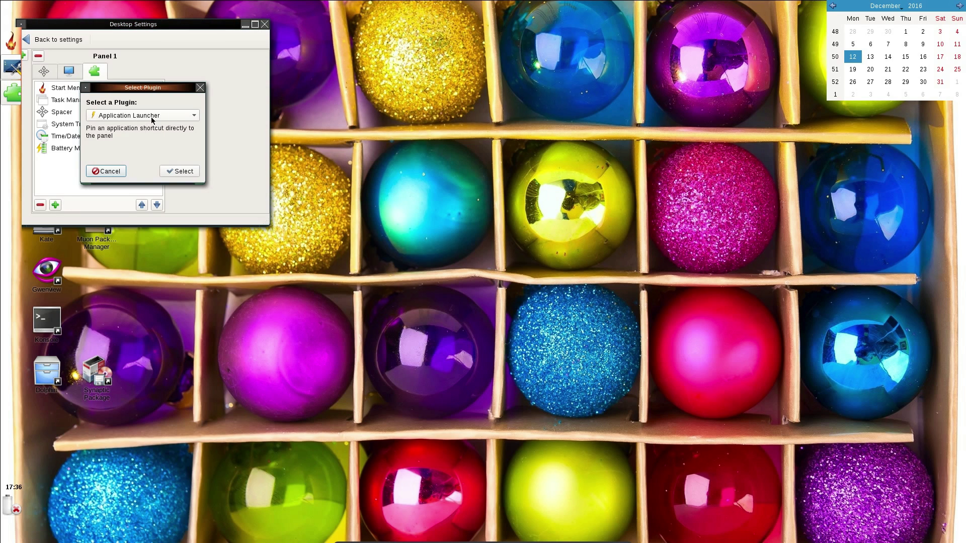
click(190, 115)
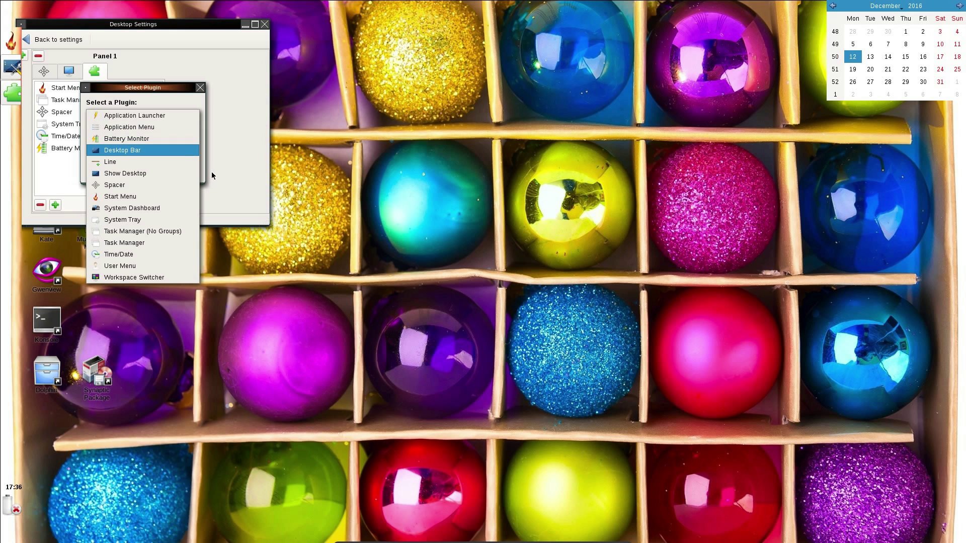
key(s)
key(t)
key(Escape)
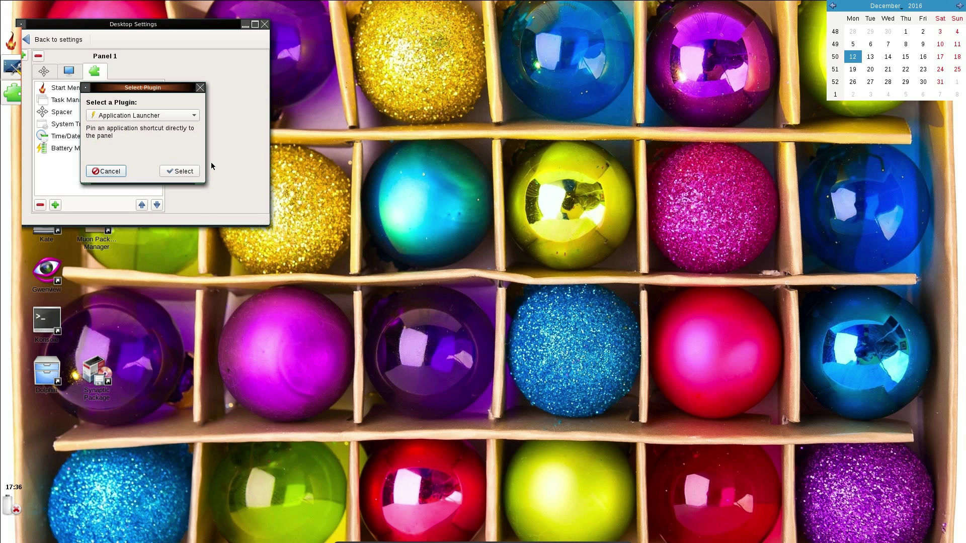
key(Escape)
click(29, 39)
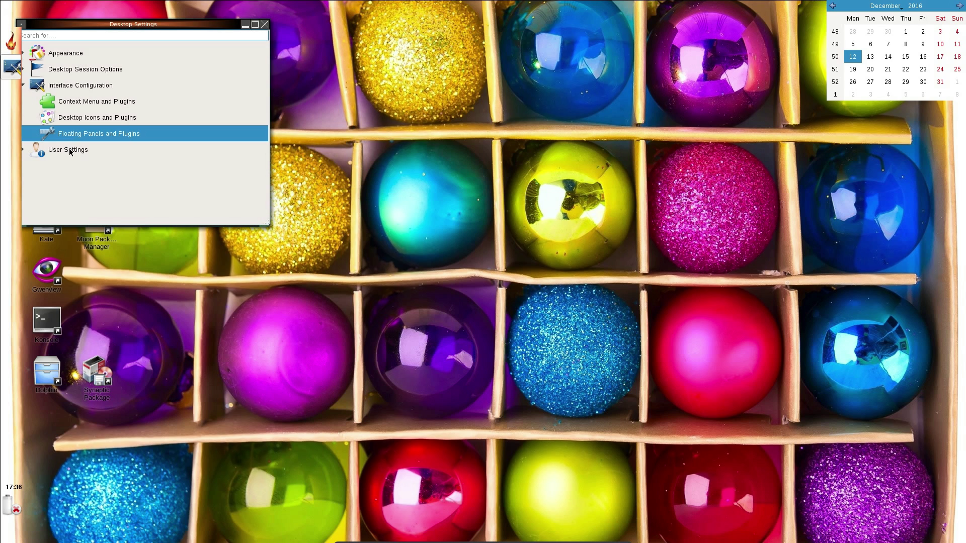
Close desktop settings and launch Firefox. Un-maximize, maximize and restore its window, then centre it.
click(23, 149)
key(Escape)
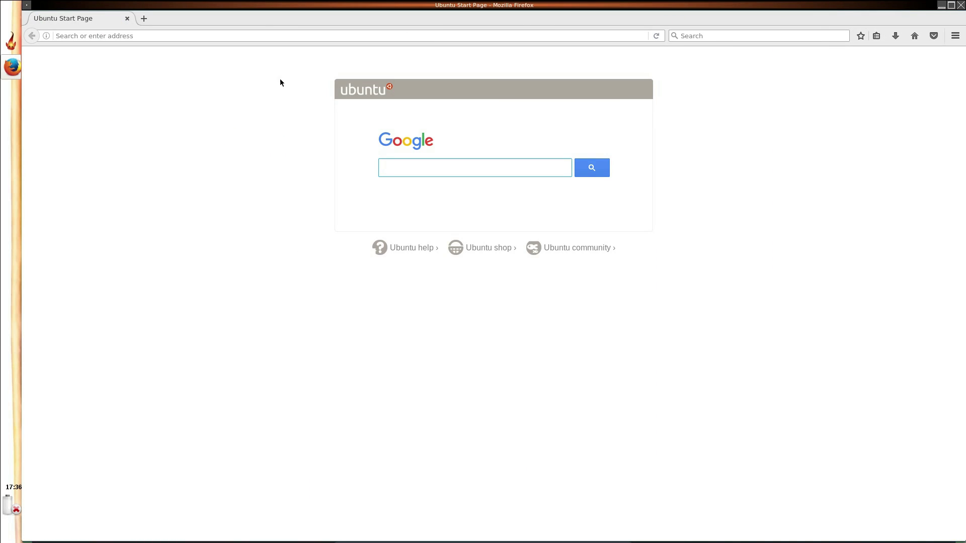
drag(280, 6, 4, 102)
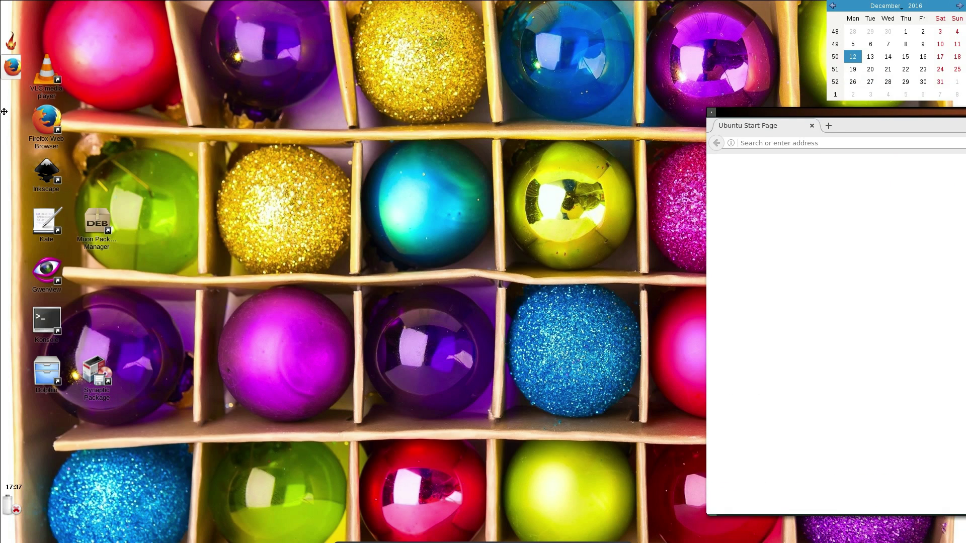
double_click(821, 104)
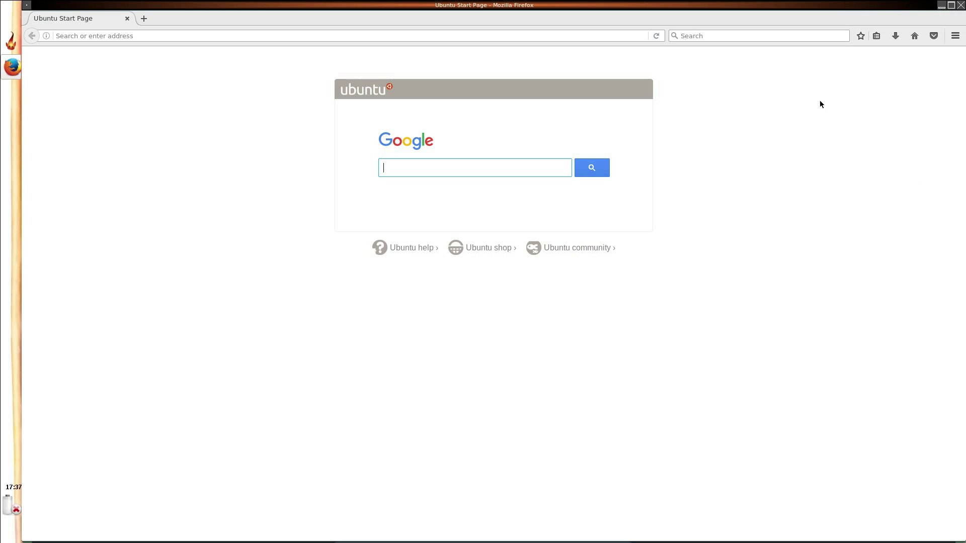
double_click(690, 7)
drag(714, 5, 558, 33)
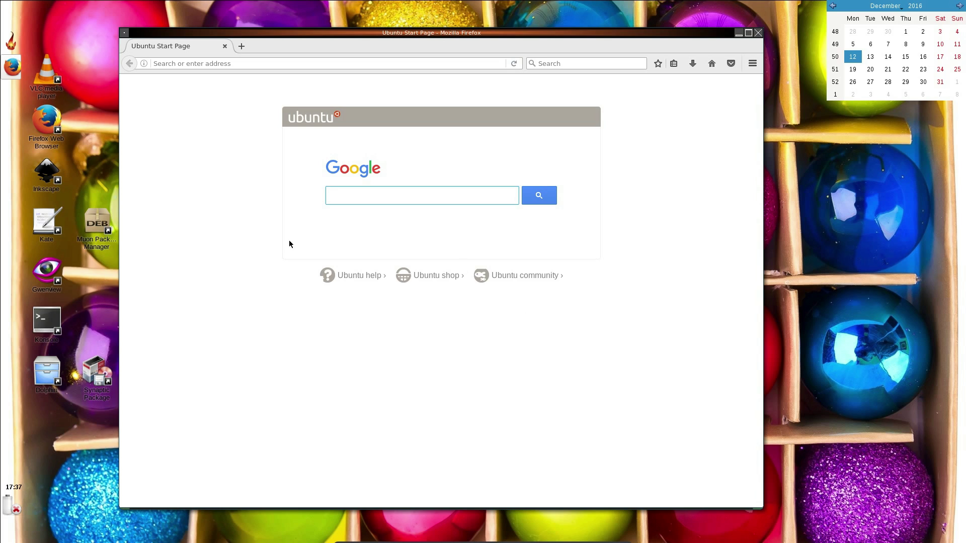
Launch Kate with an empty Untitled document and move its window right, then back left.
click(54, 218)
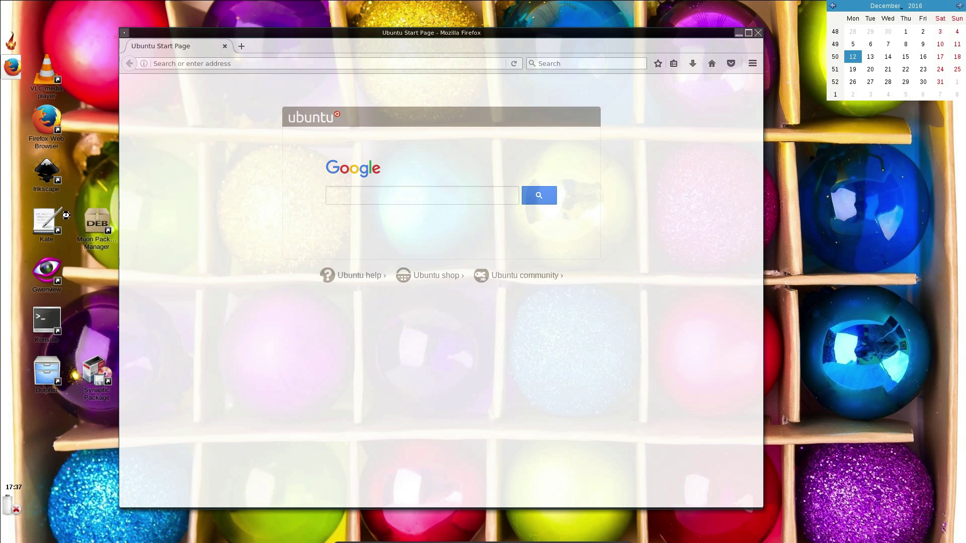
drag(251, 43, 359, 111)
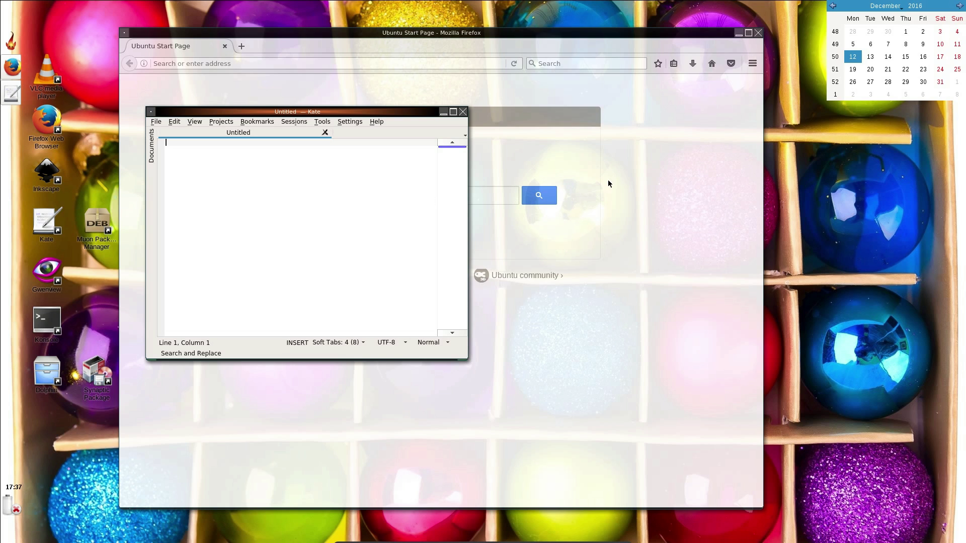
mouse_move(408, 118)
mouse_down()
mouse_move(306, 122)
mouse_move(400, 120)
mouse_up()
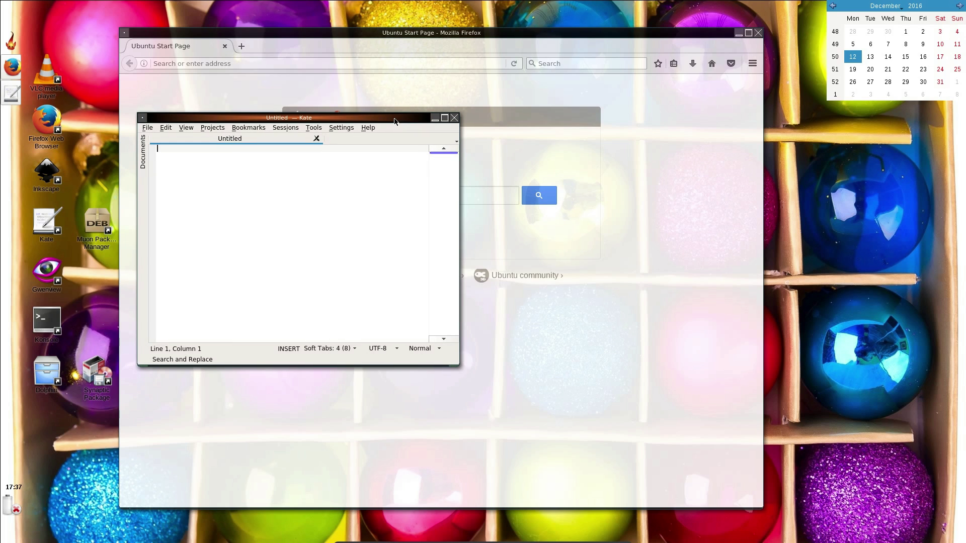
Roll Kate's window up and down, show its window menu, then the desktop's main menu.
double_click(231, 122)
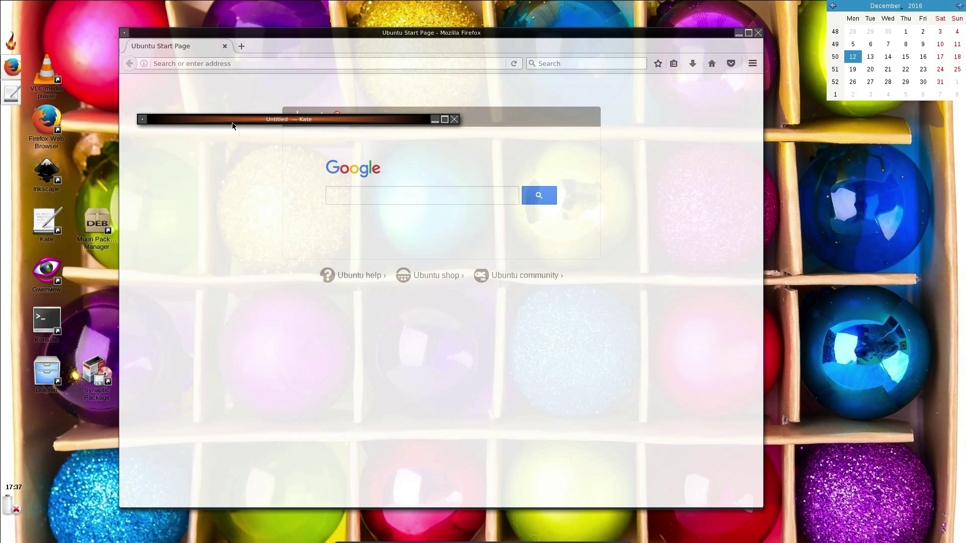
double_click(232, 121)
right_click(196, 122)
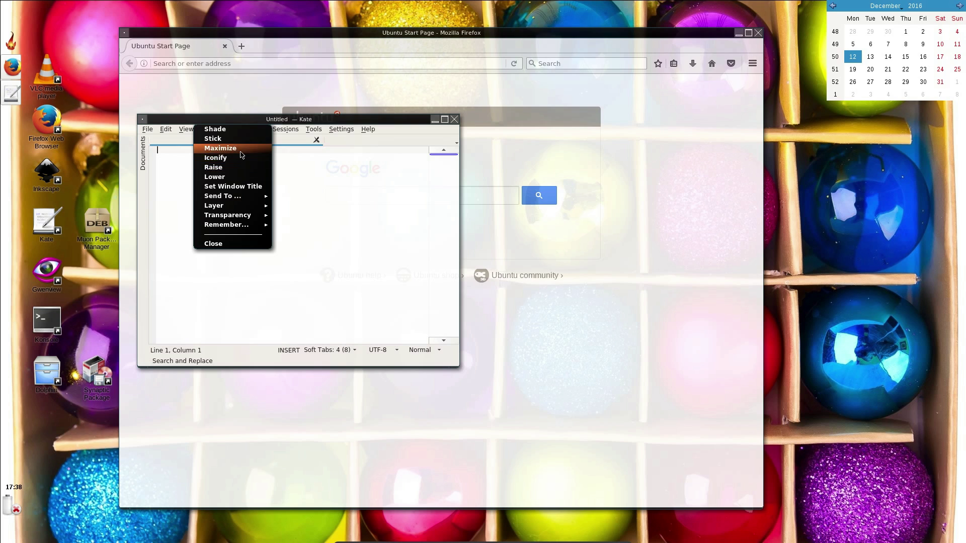
mouse_move(258, 221)
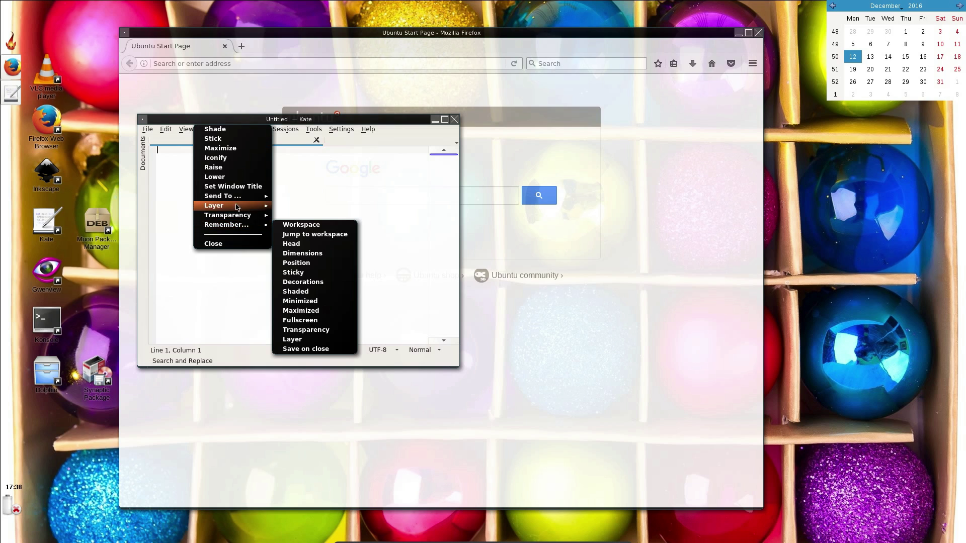
mouse_move(234, 196)
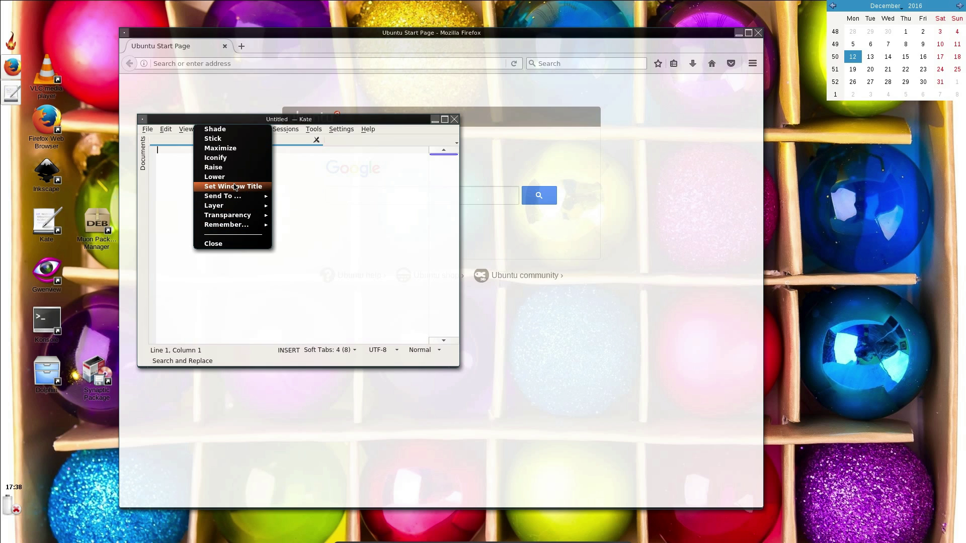
right_click(98, 263)
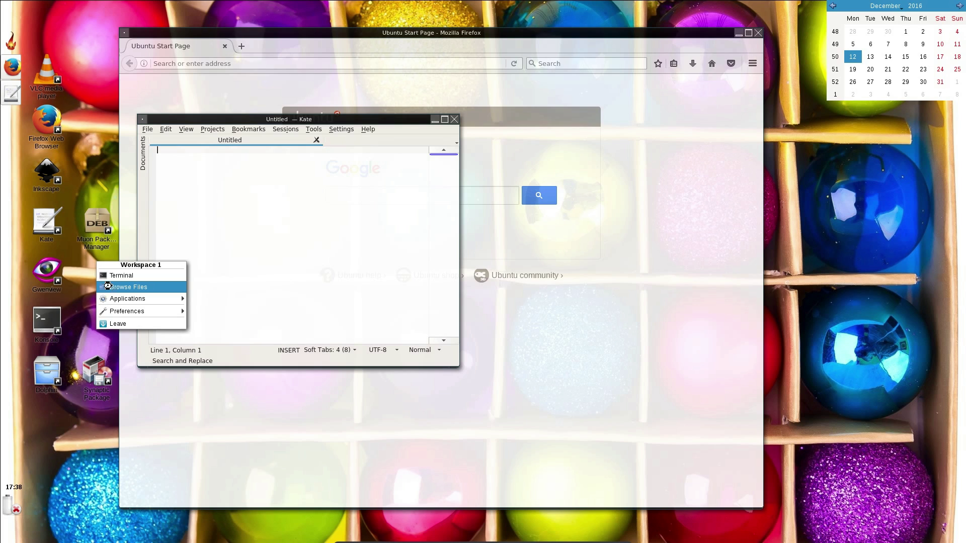
Browse the home folder and start a Git clone with the GitHub user name and repository notrack.
click(112, 287)
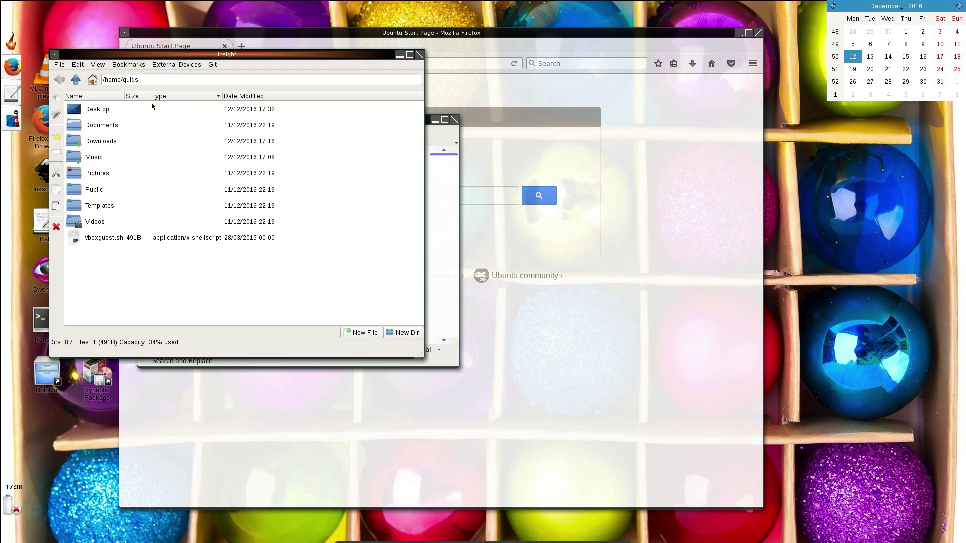
click(213, 65)
click(229, 89)
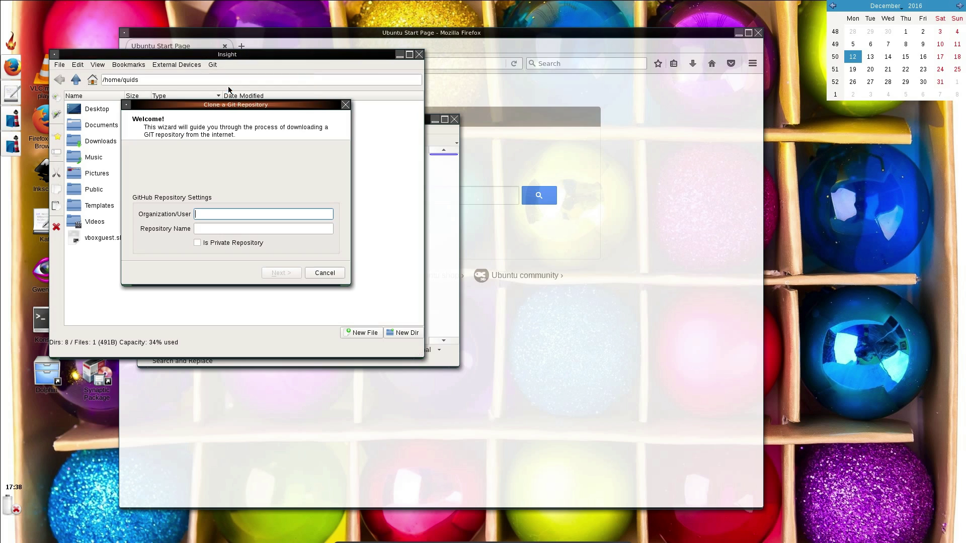
text(quidsup)
key(Tab)
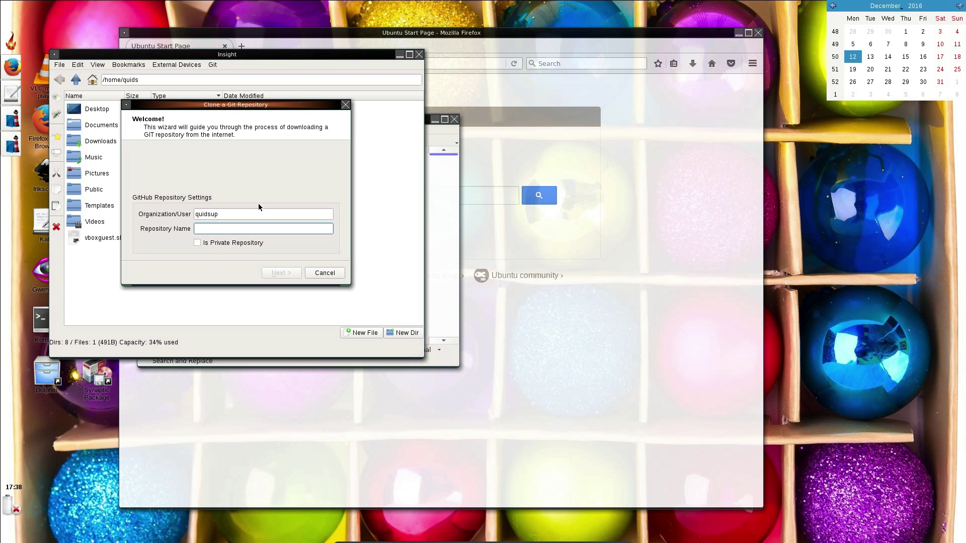
text(notrack)
Finish the clone wizard, look inside the new notrack folder, and return home.
click(274, 276)
click(277, 275)
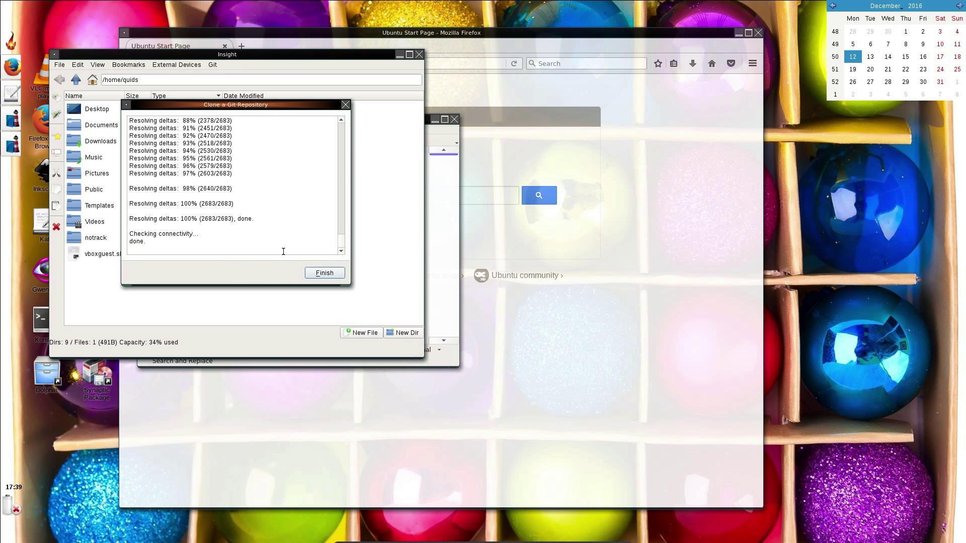
click(317, 274)
double_click(86, 240)
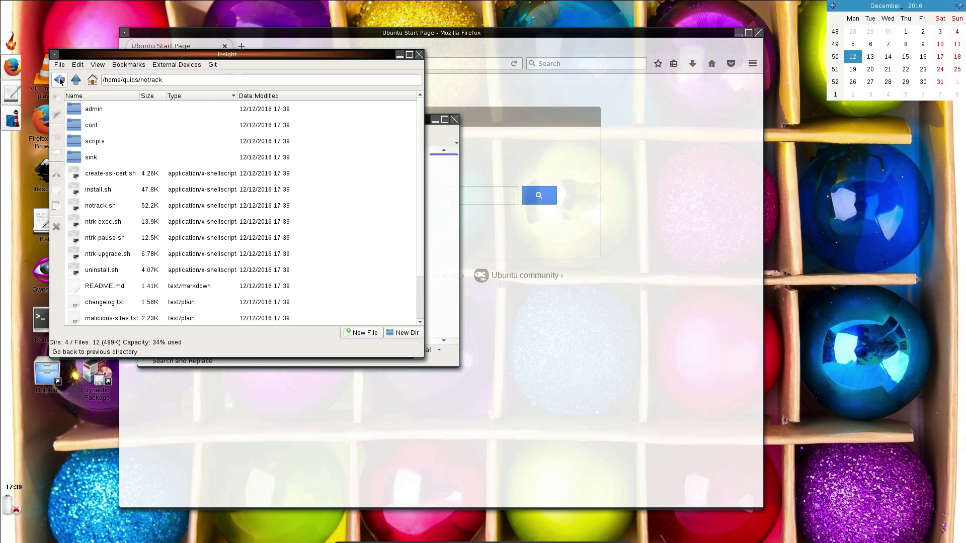
click(60, 80)
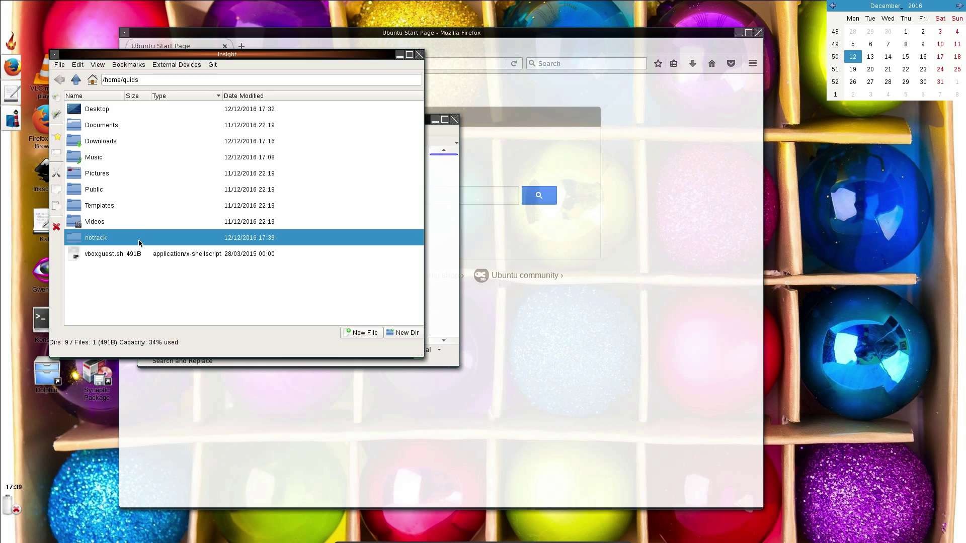
right_click(147, 270)
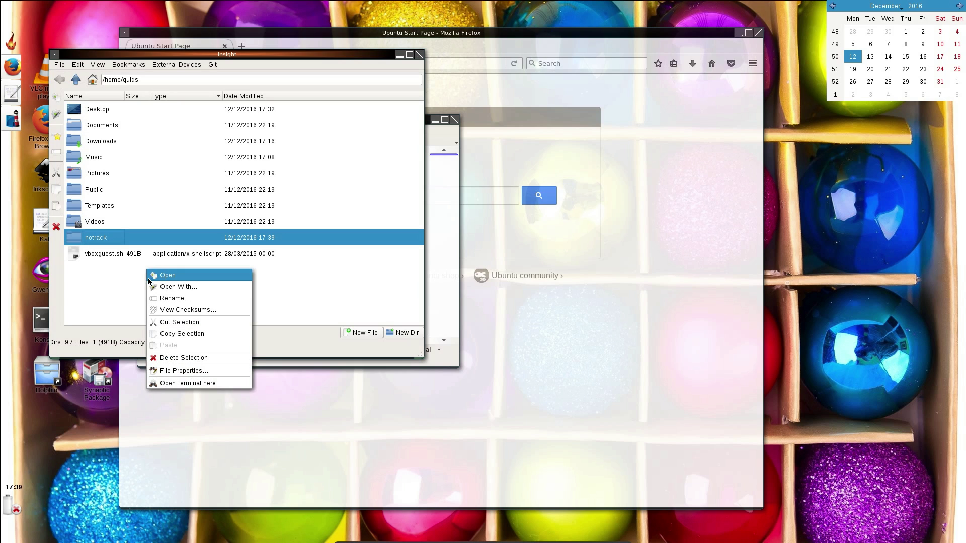
click(179, 385)
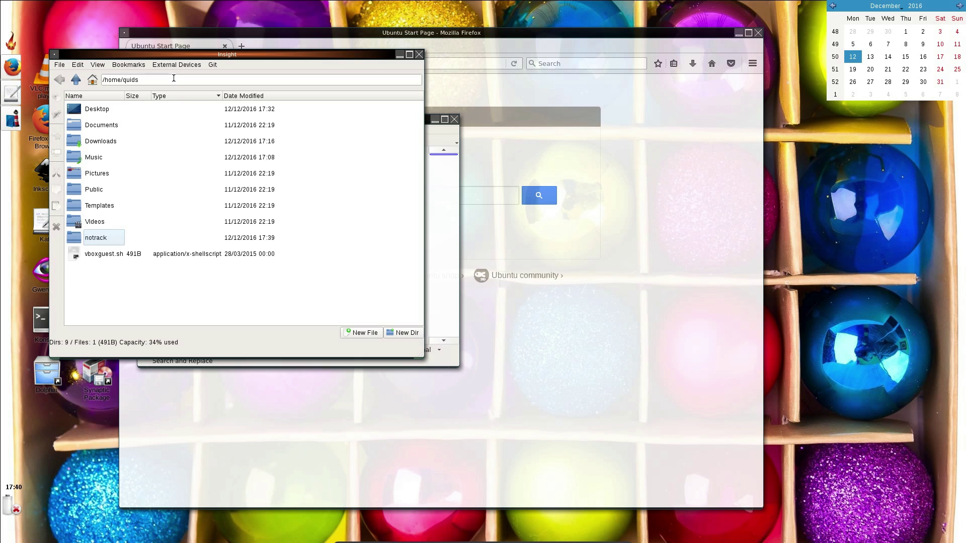
drag(174, 78, 104, 78)
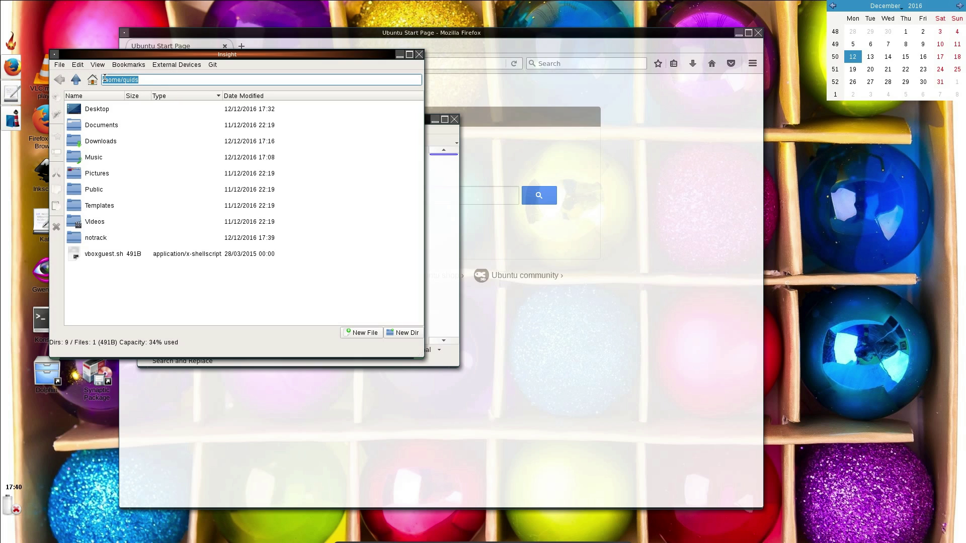
text(ssh://192.168.62.2)
key(Return)
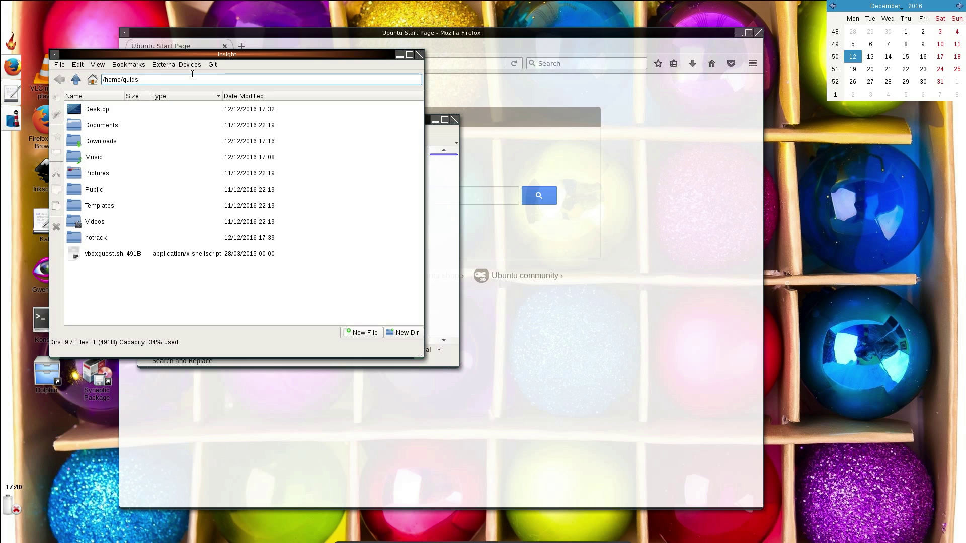
click(78, 67)
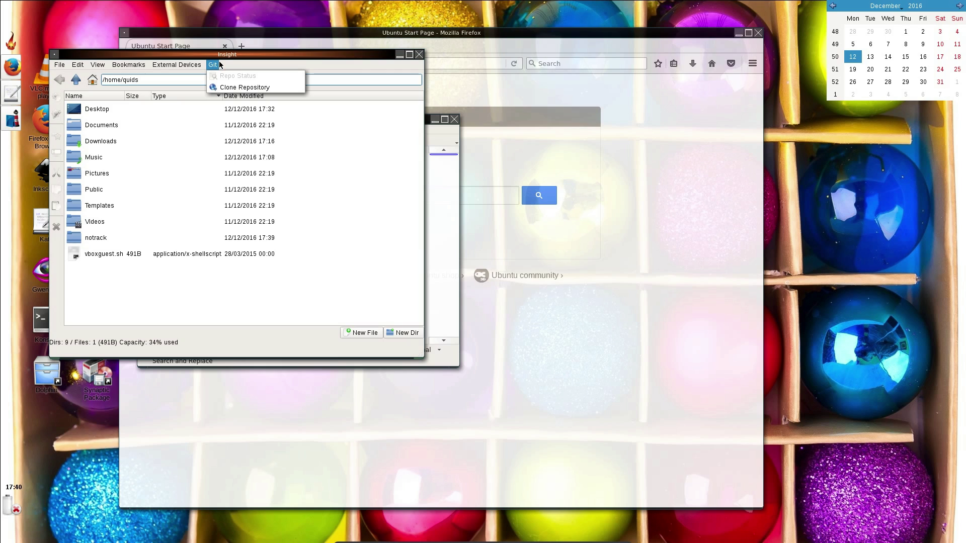
key(Escape)
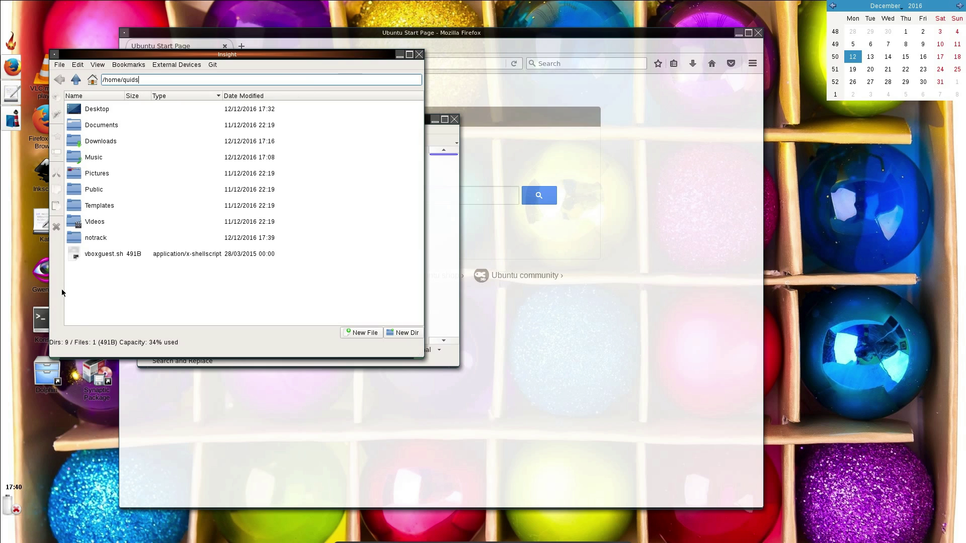
Launch Dolphin, go through Network to Root, and open the empty mnt folder.
click(50, 386)
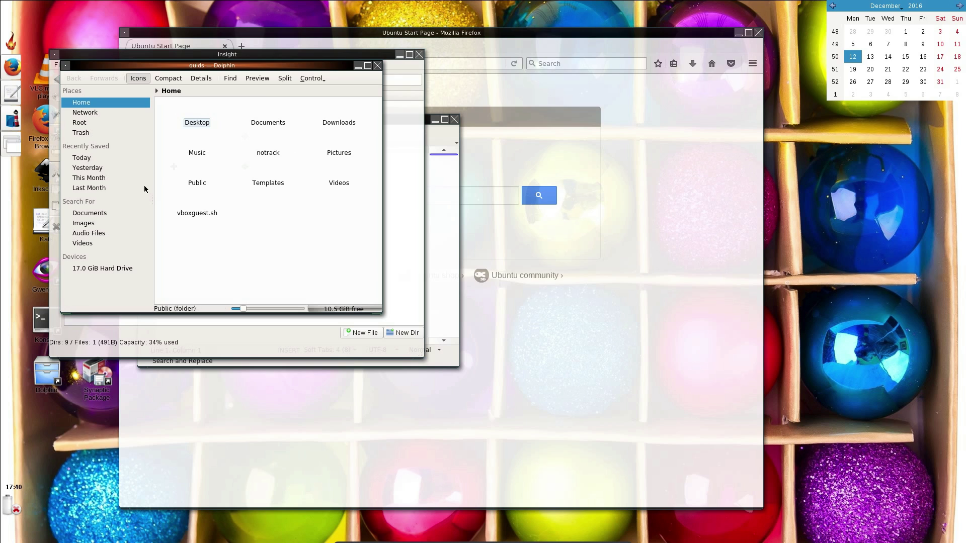
click(91, 115)
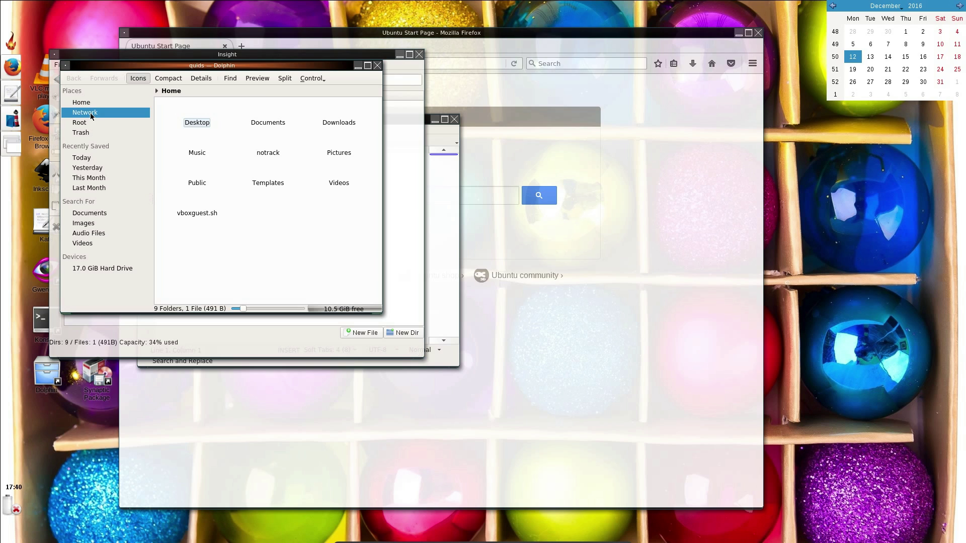
click(121, 122)
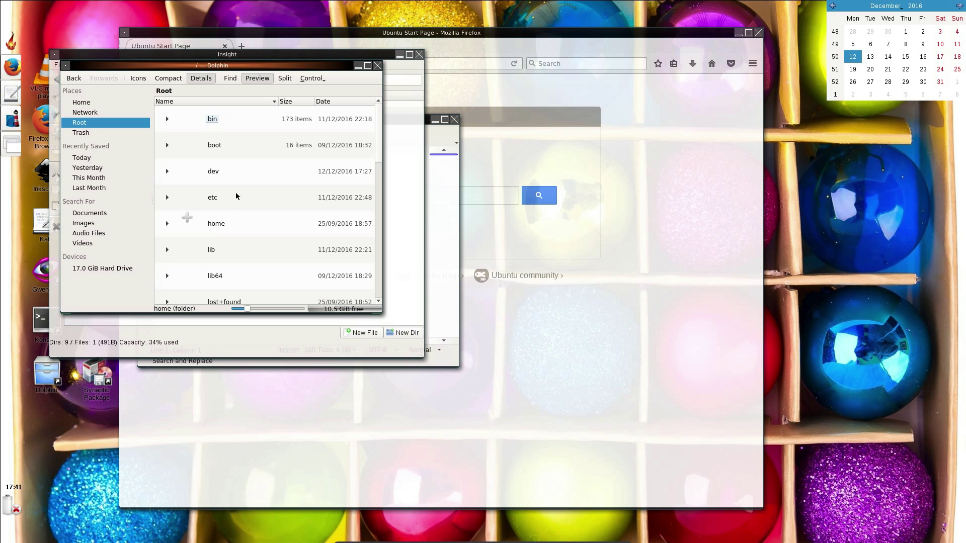
scroll(217, 201, down, 3)
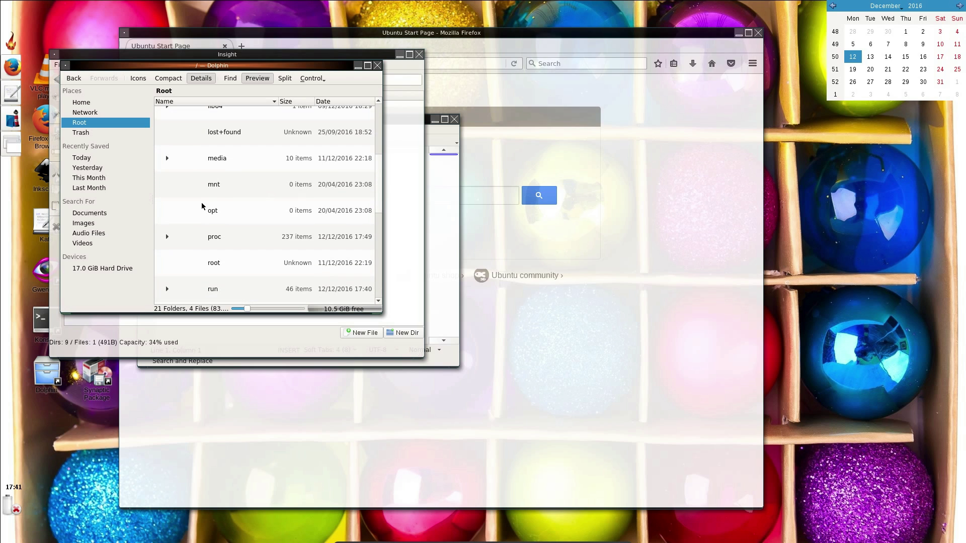
click(216, 190)
double_click(215, 190)
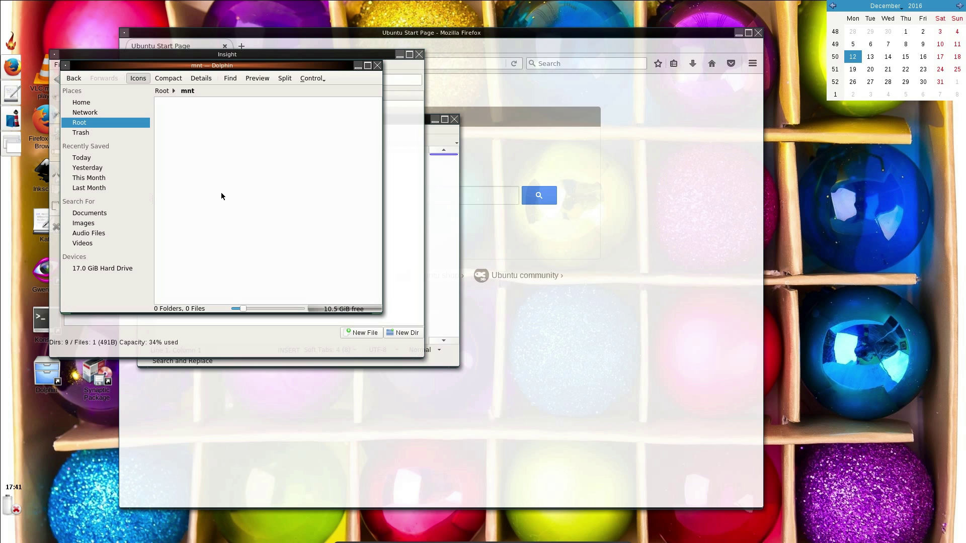
Close the Dolphin mnt window and open the Downloads folder in Insight.
click(376, 65)
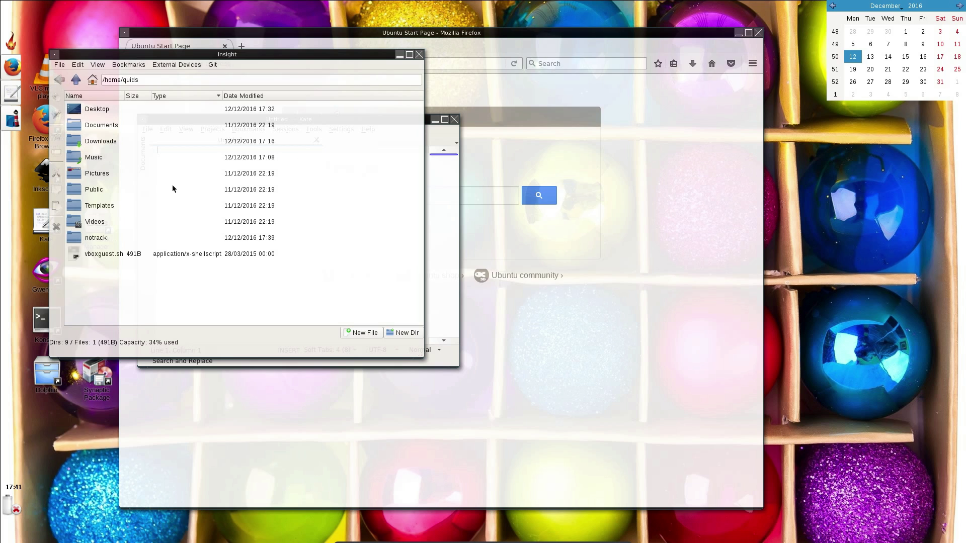
click(100, 143)
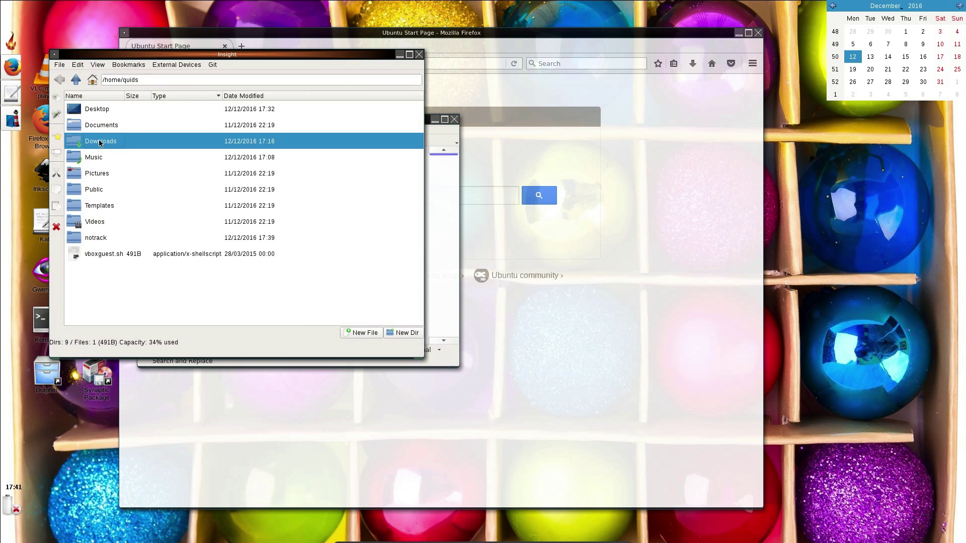
double_click(100, 142)
Open Ball.jpg in Gwenview as the default JPEG viewer, maximise it, then close it.
click(83, 111)
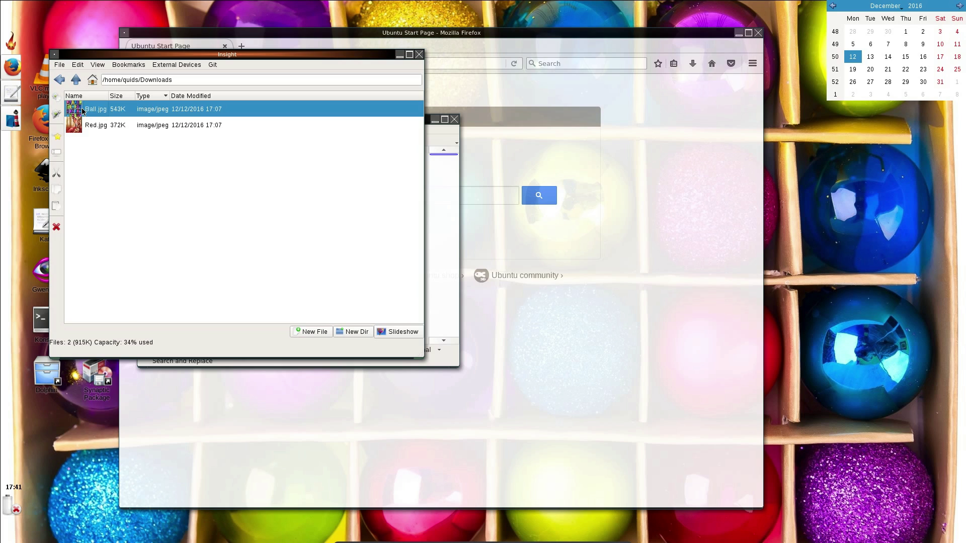
right_click(89, 108)
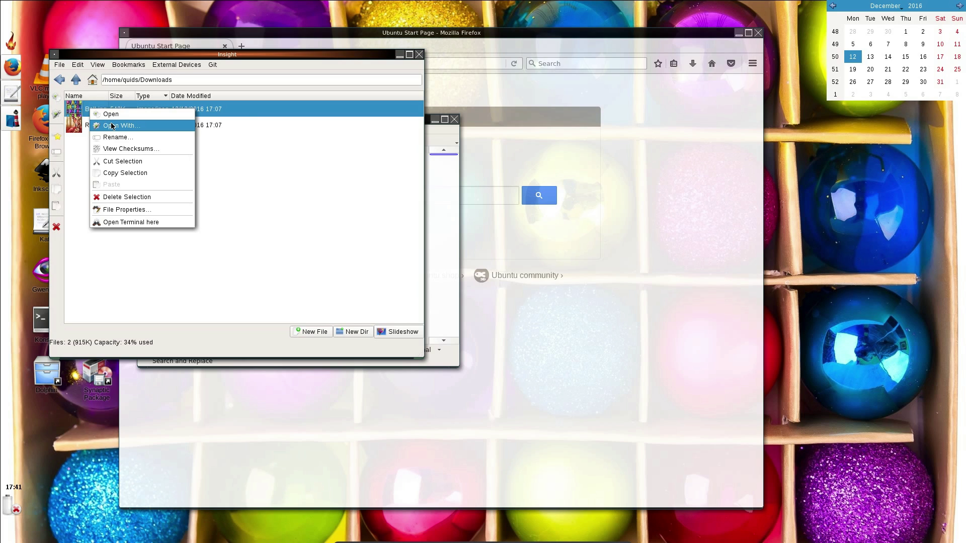
click(112, 126)
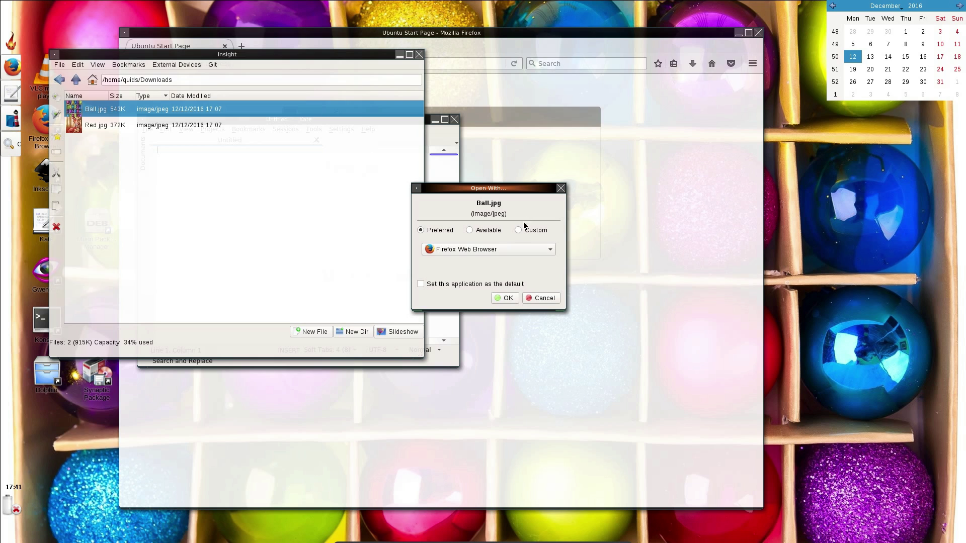
click(500, 251)
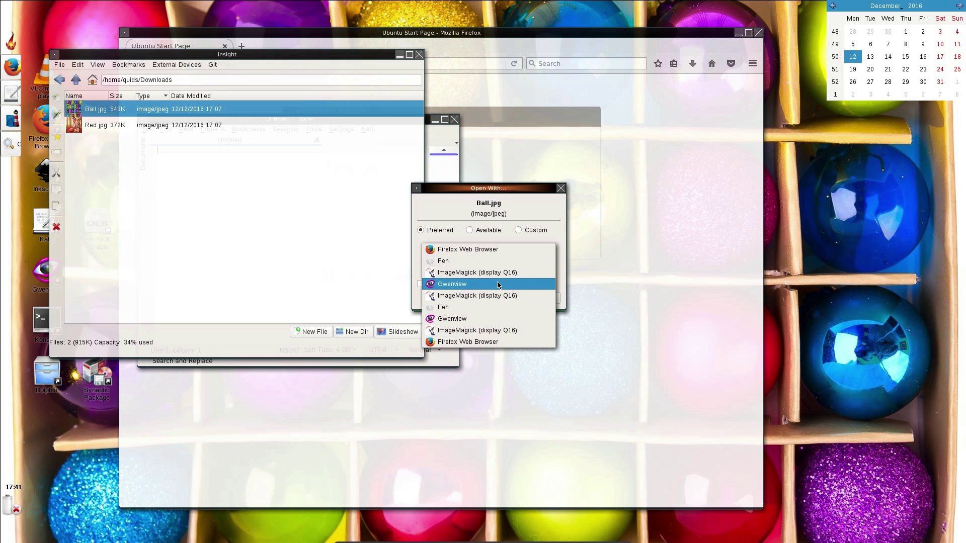
click(499, 285)
click(421, 285)
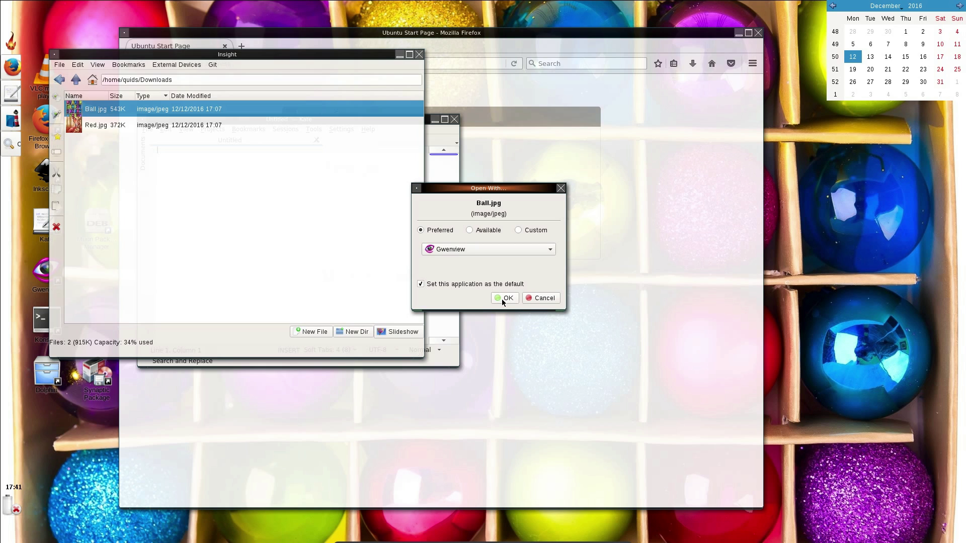
click(504, 298)
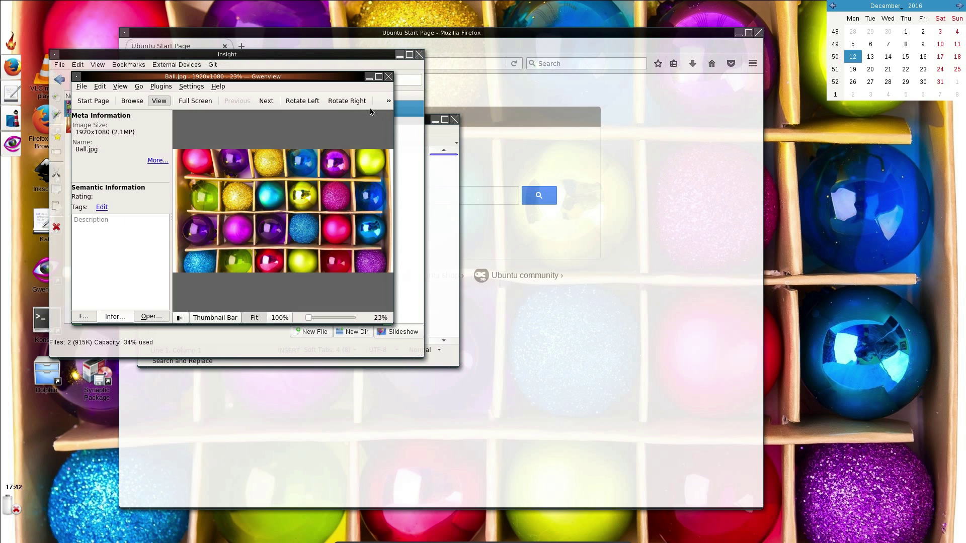
click(378, 77)
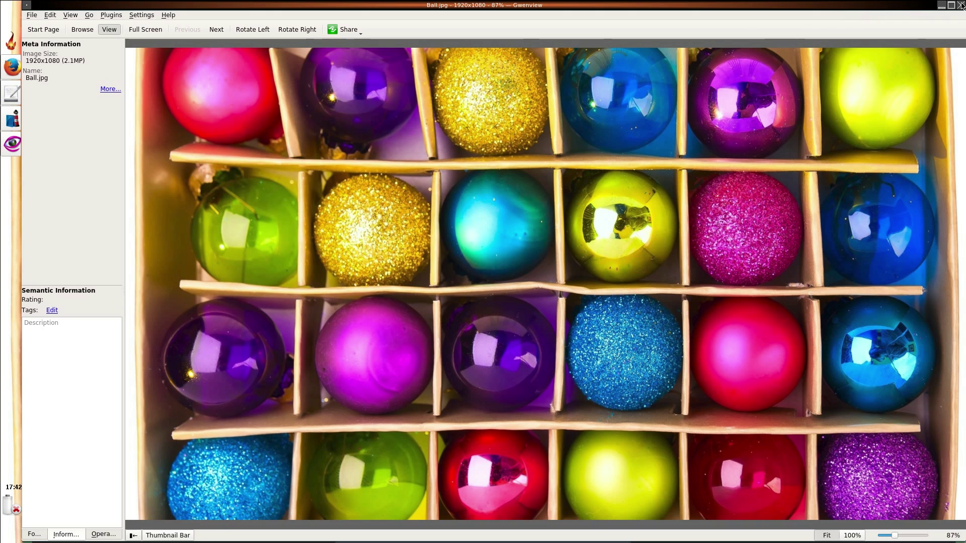
click(961, 6)
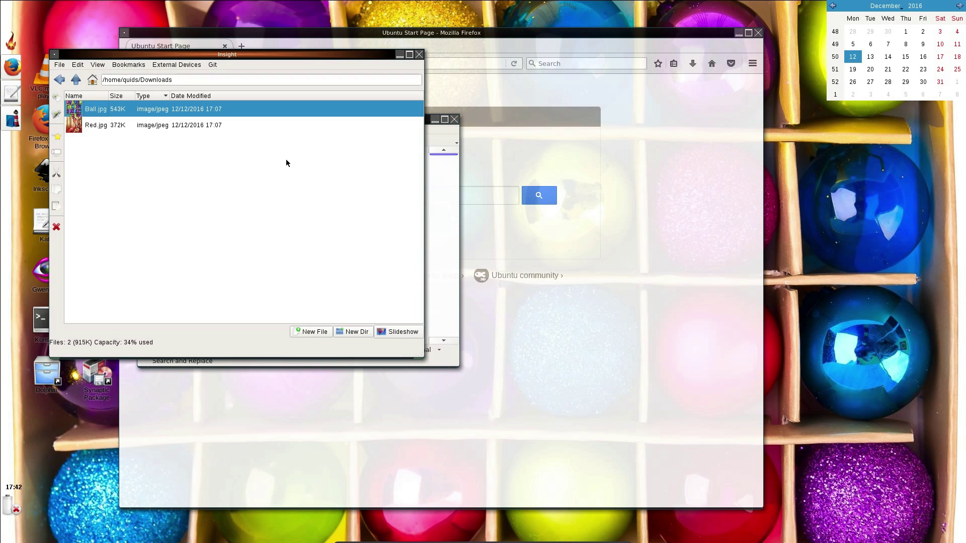
Open news-2016-11-27.ogg from the Music folder in VLC media player.
click(59, 80)
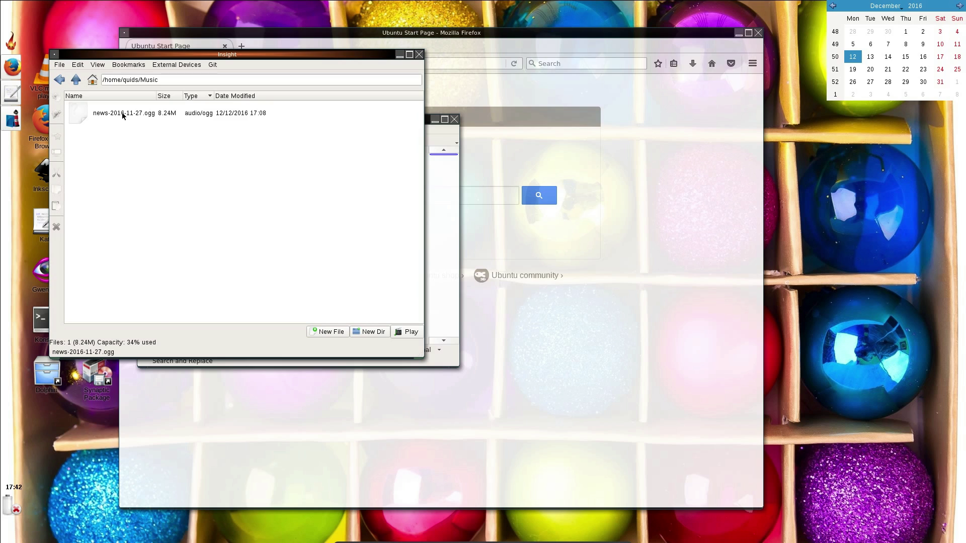
click(122, 113)
right_click(123, 114)
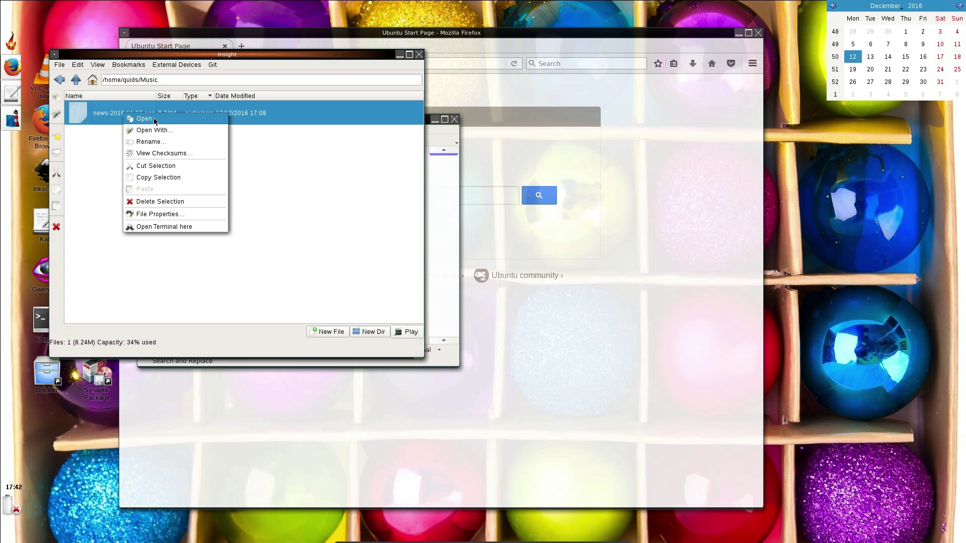
click(145, 119)
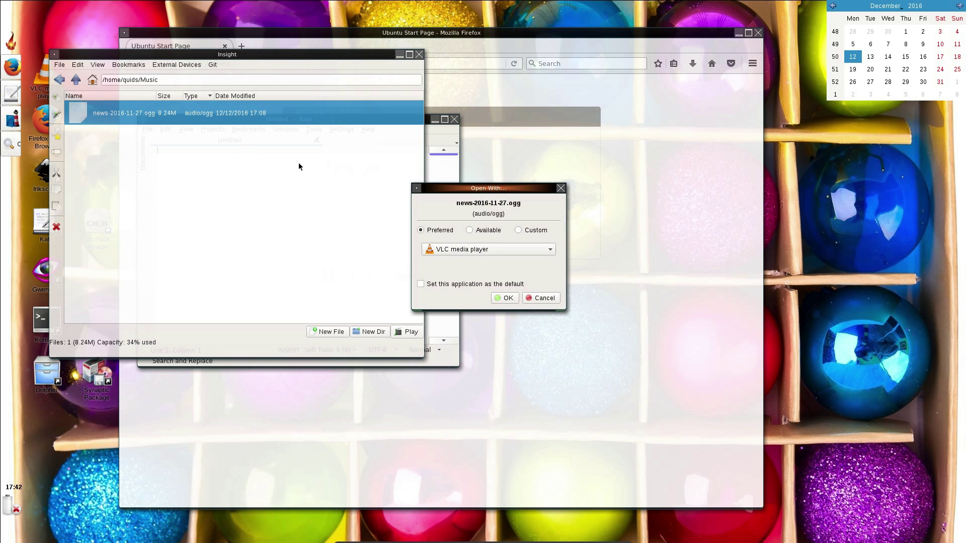
click(499, 298)
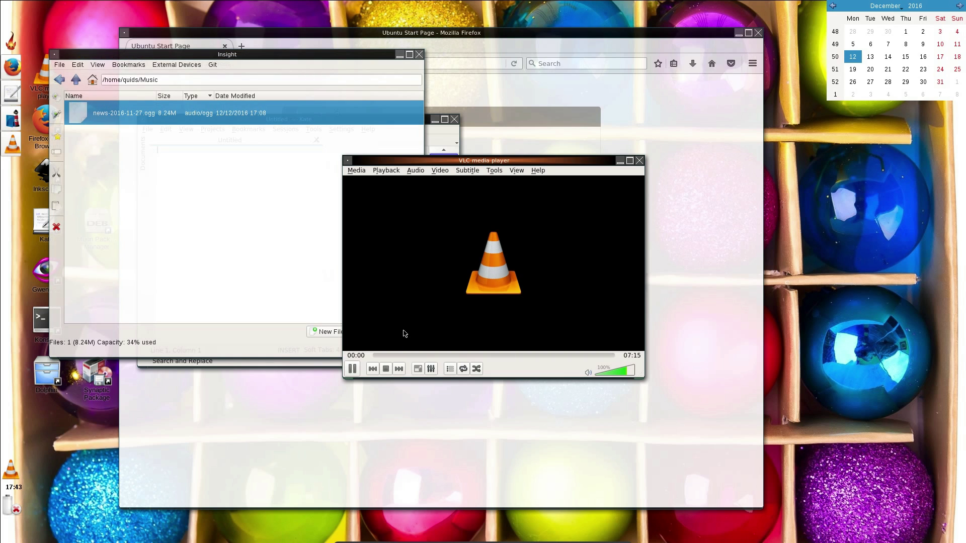
Activate VLC, hide it to the tray, then quit it from the tray menu.
right_click(13, 143)
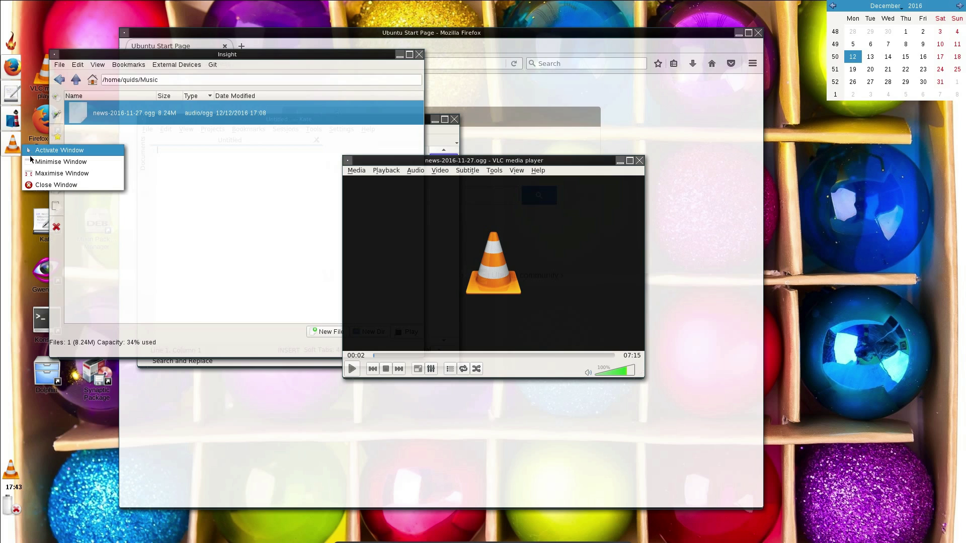
click(13, 144)
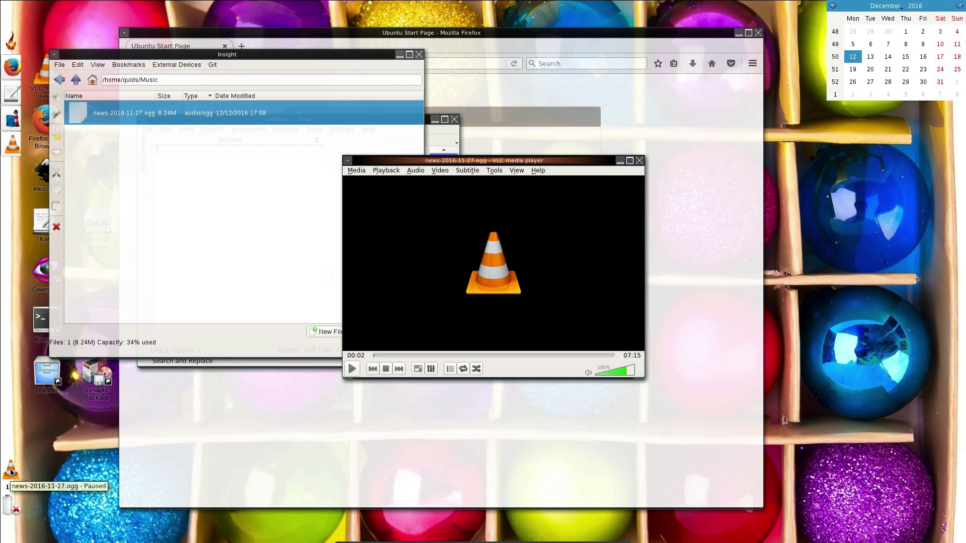
click(11, 472)
right_click(11, 472)
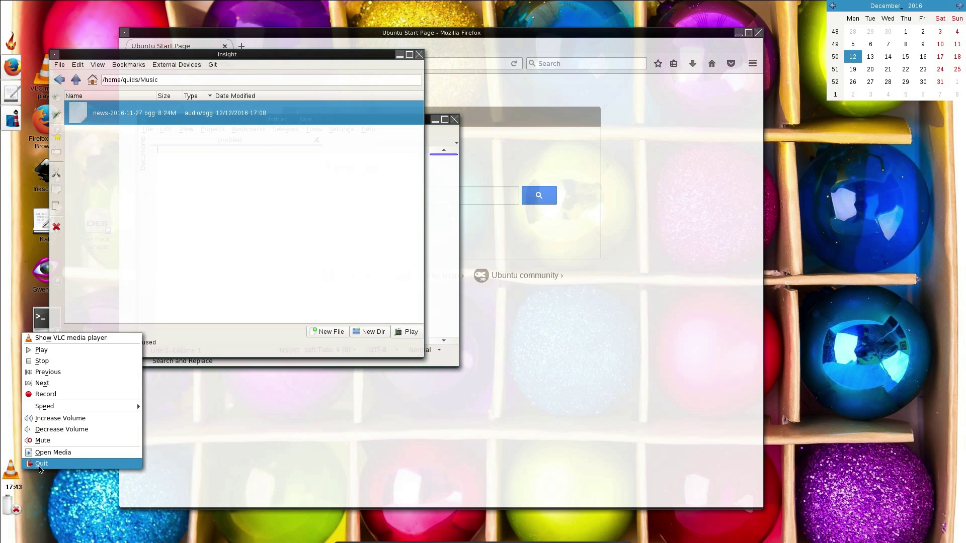
click(54, 465)
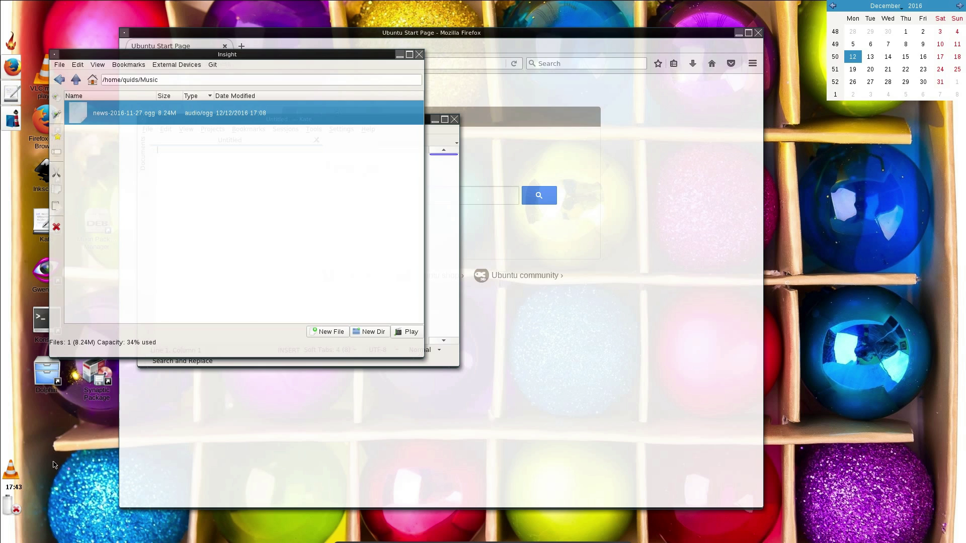
click(11, 65)
Dismiss Firefox's window menu, bring Insight forward, minimise Inkscape, and launch Muon Package Manager.
right_click(11, 66)
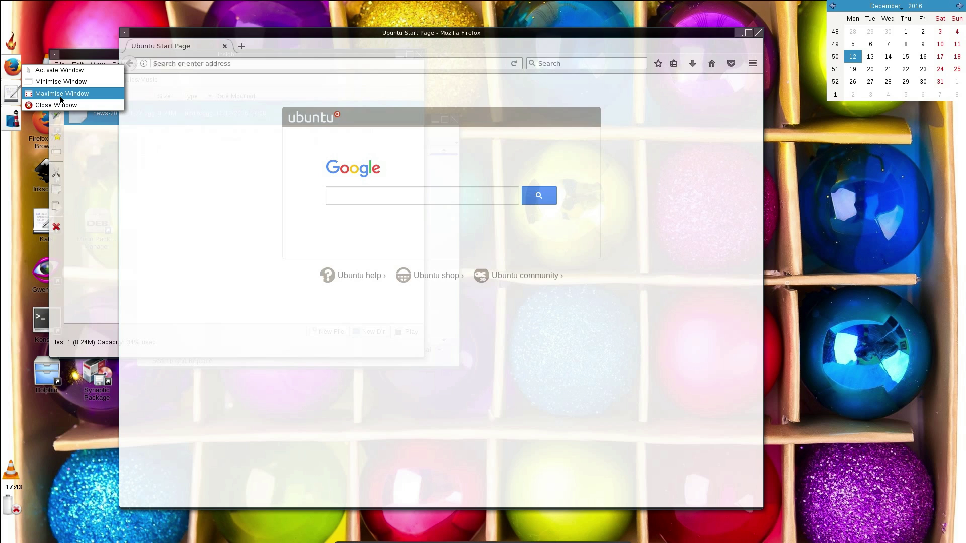
key(Escape)
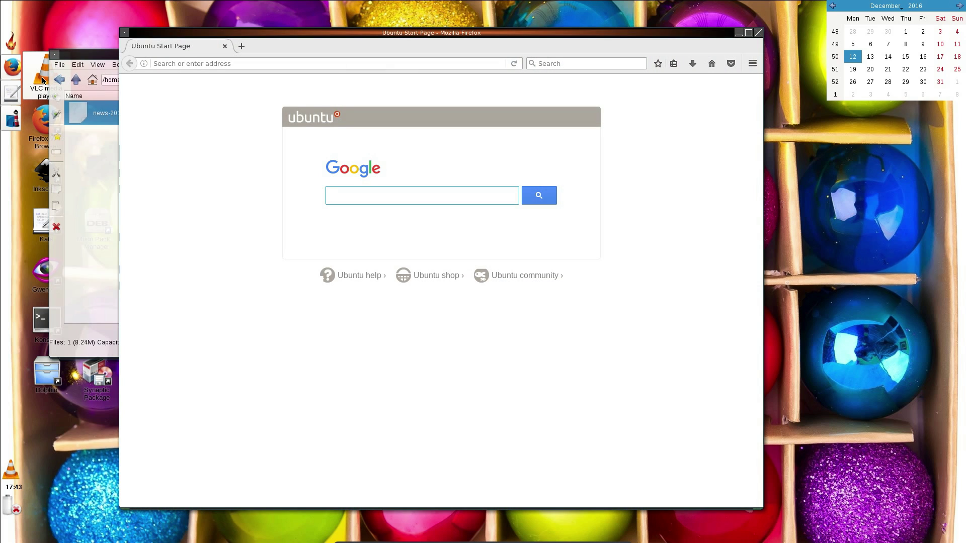
drag(88, 55, 158, 96)
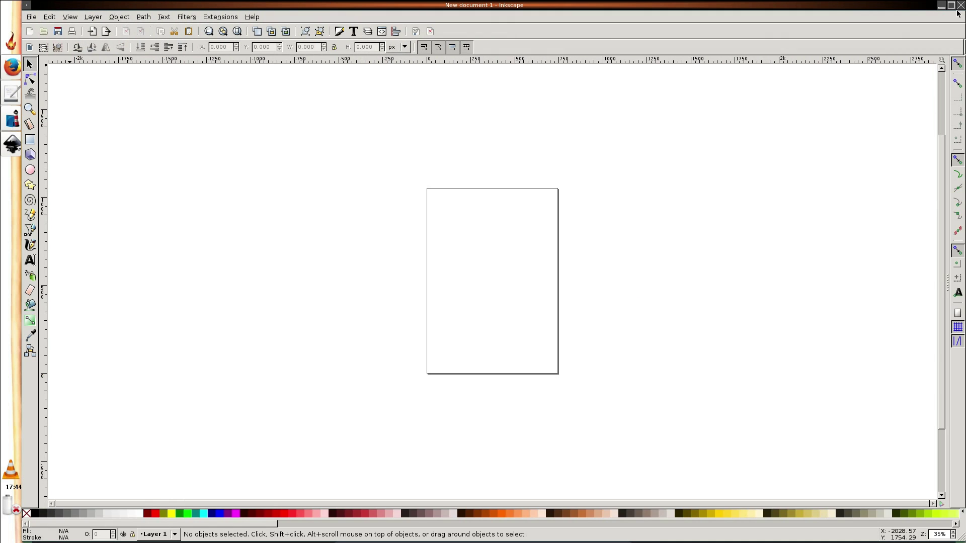
click(940, 5)
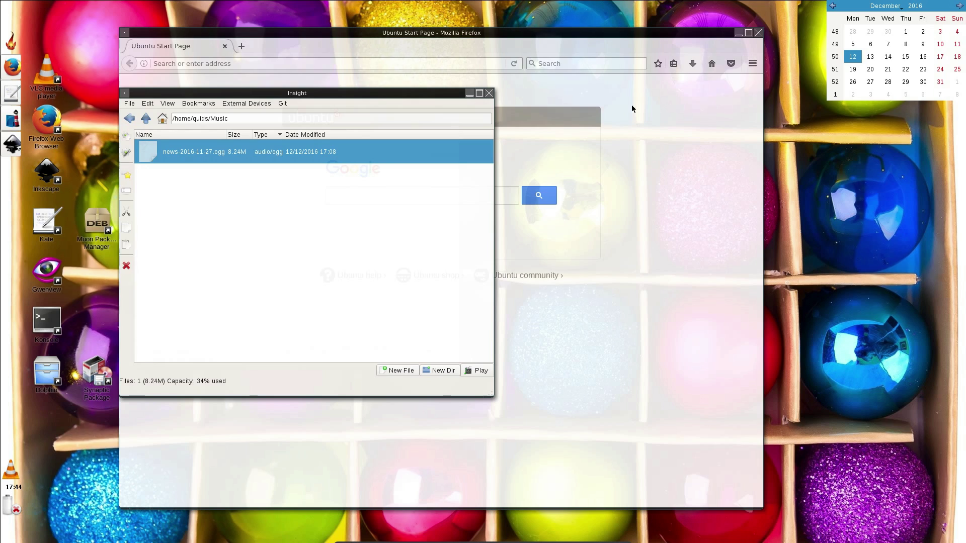
double_click(97, 224)
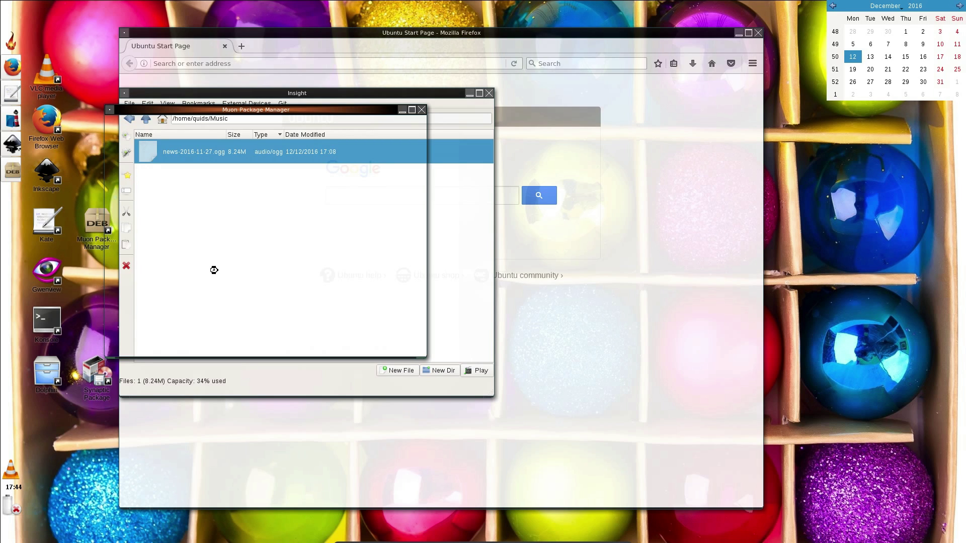